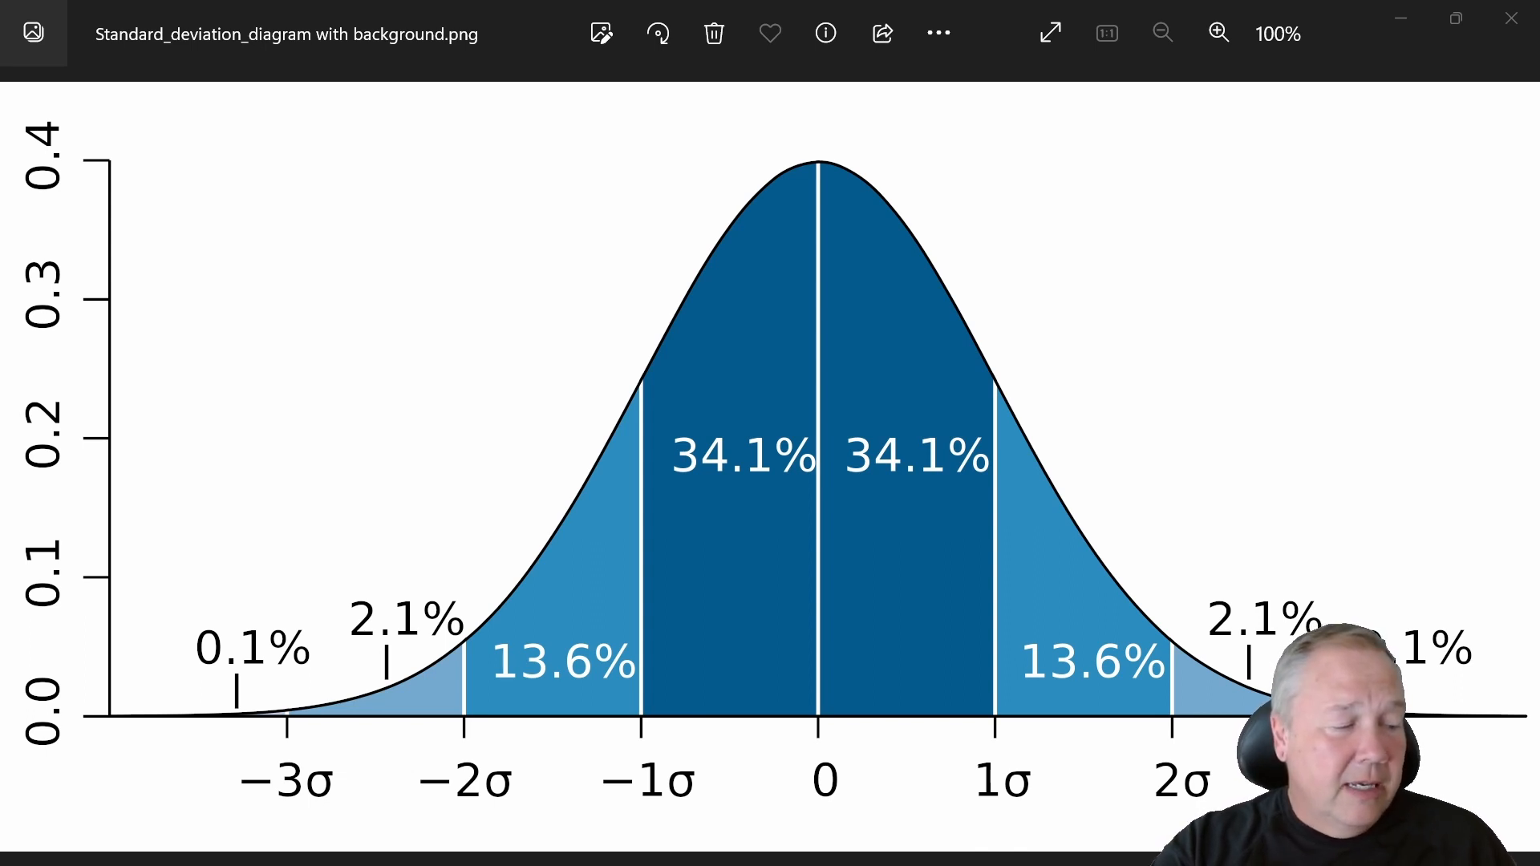
Step: Switch to the normal distribution workbook in LibreOffice Calc and examine the Raw Data column, the Average formula in H2 and its input range A2:G2
{"action": "key", "text": "alt+Tab"}
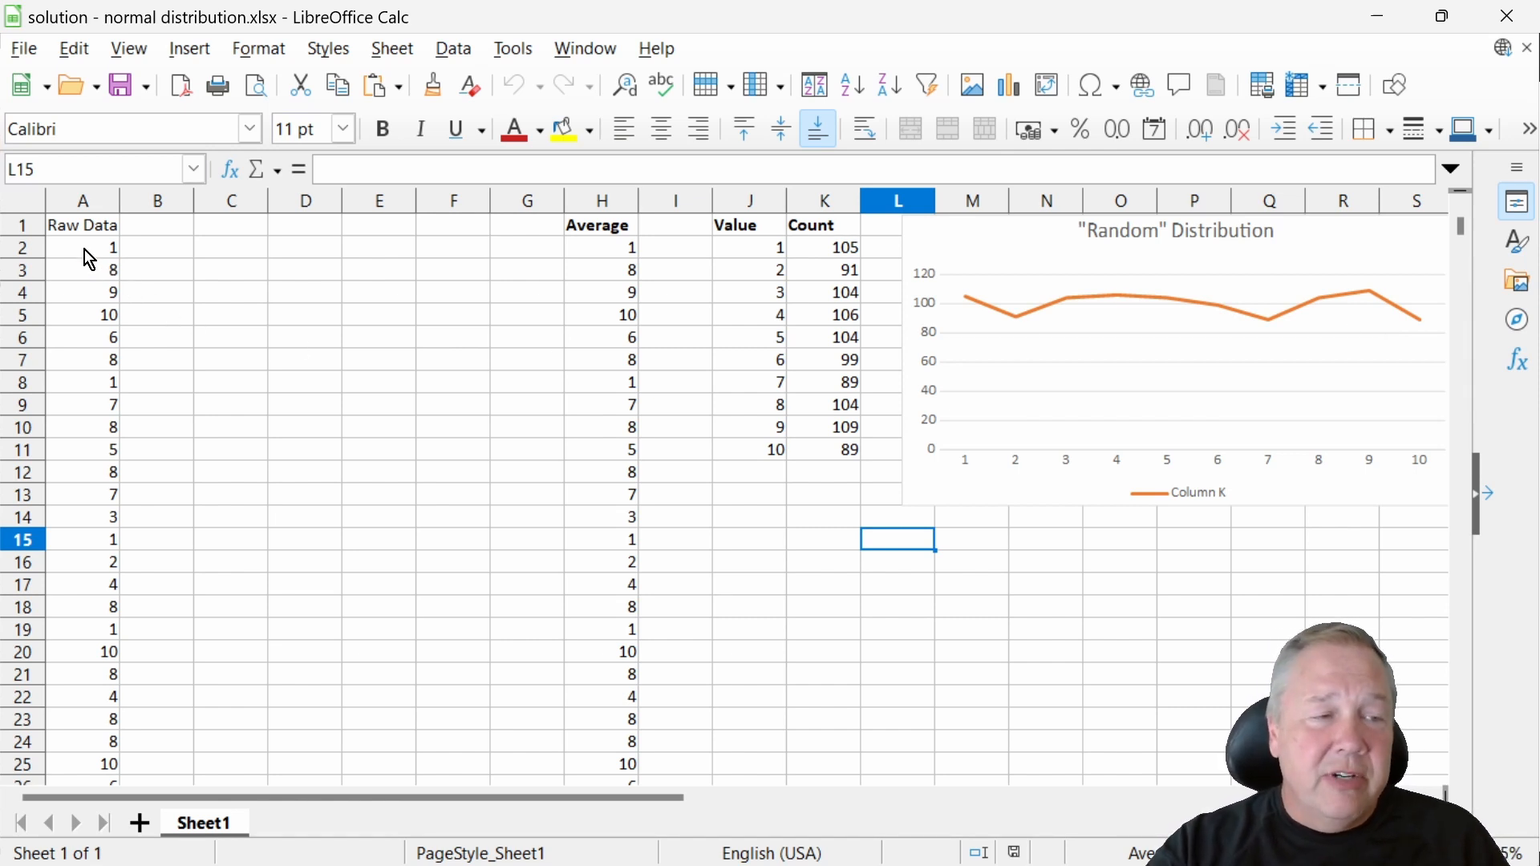
{"action": "left_click", "coordinate": [106, 196]}
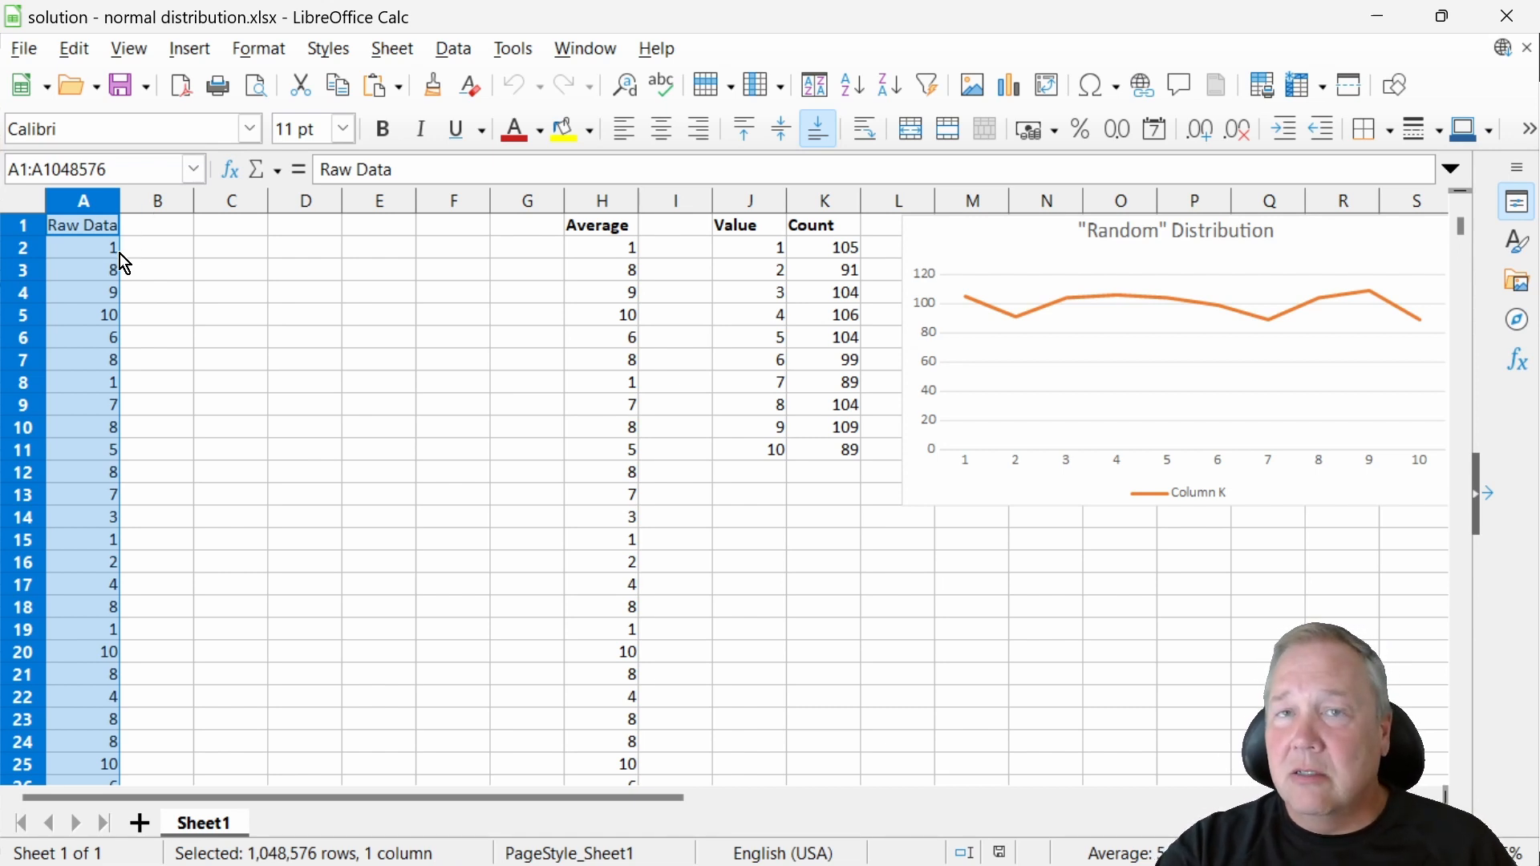
{"action": "left_click", "coordinate": [617, 200]}
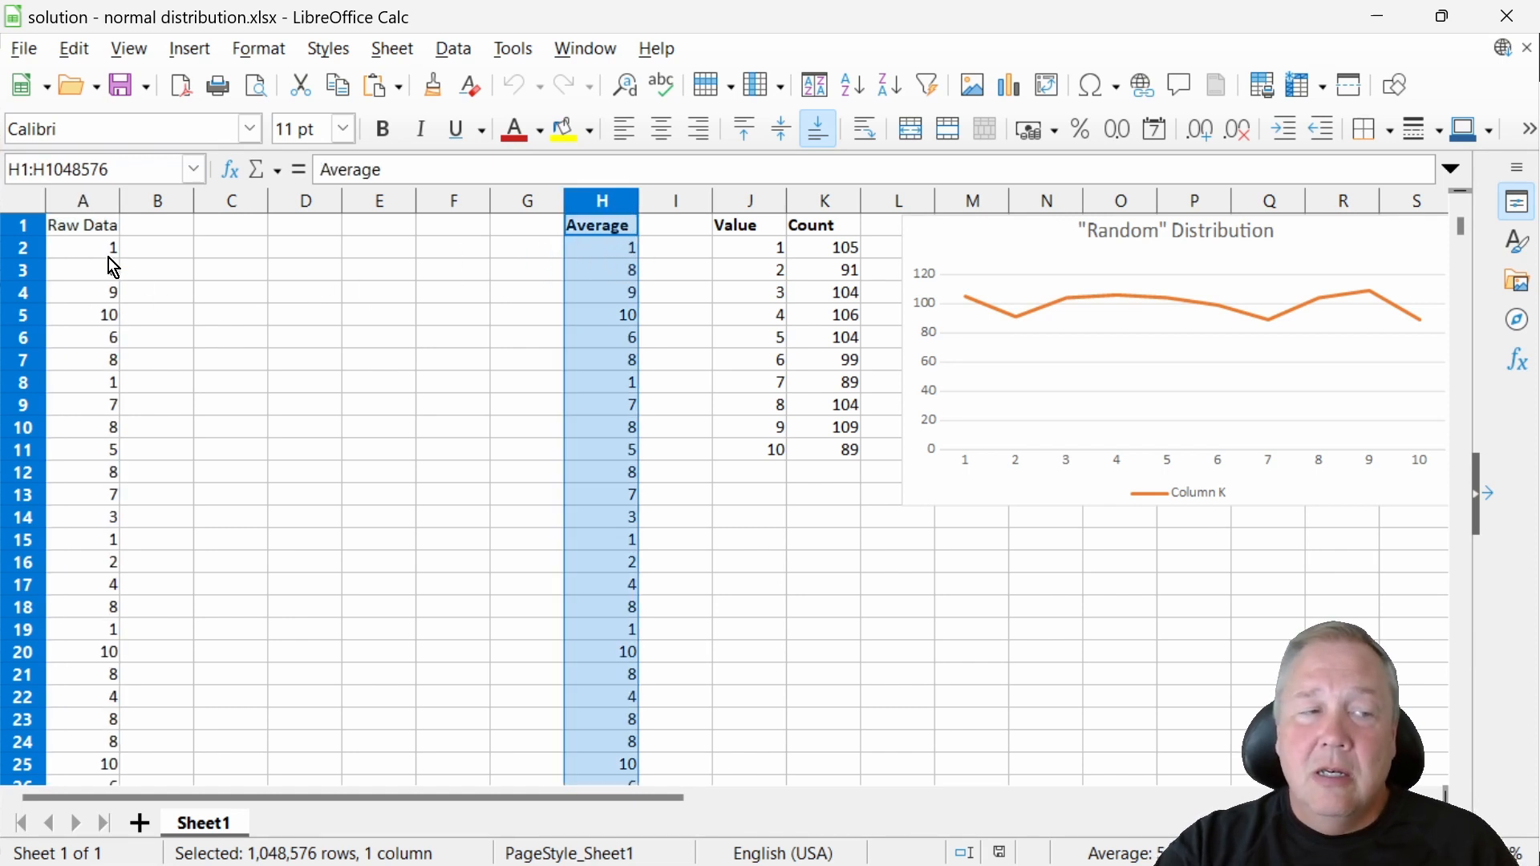
{"action": "left_click", "coordinate": [606, 249]}
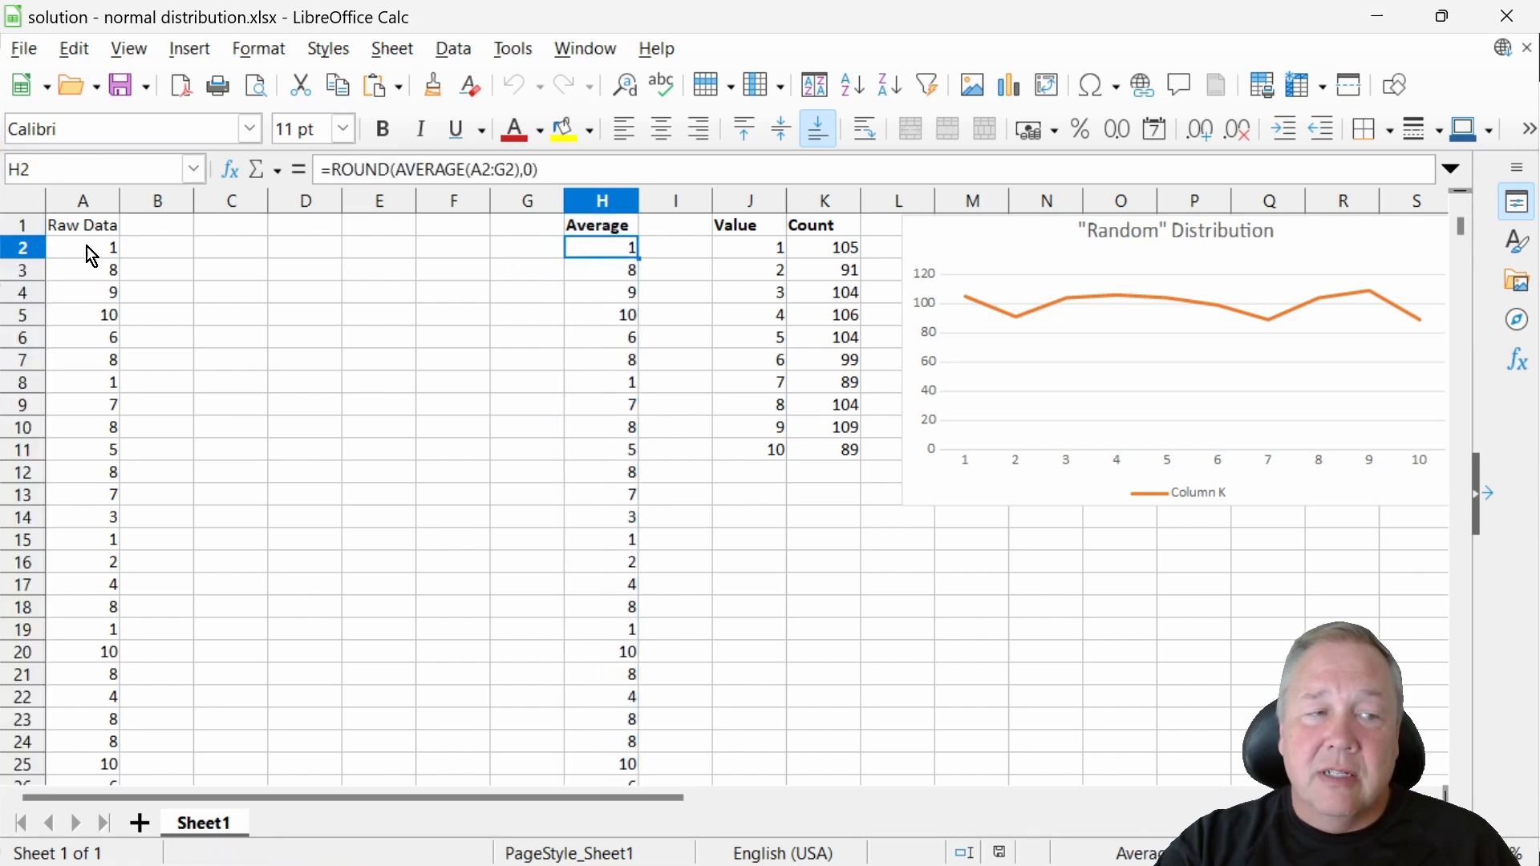
{"action": "left_click_drag", "start_coordinate": [88, 249], "coordinate": [507, 247]}
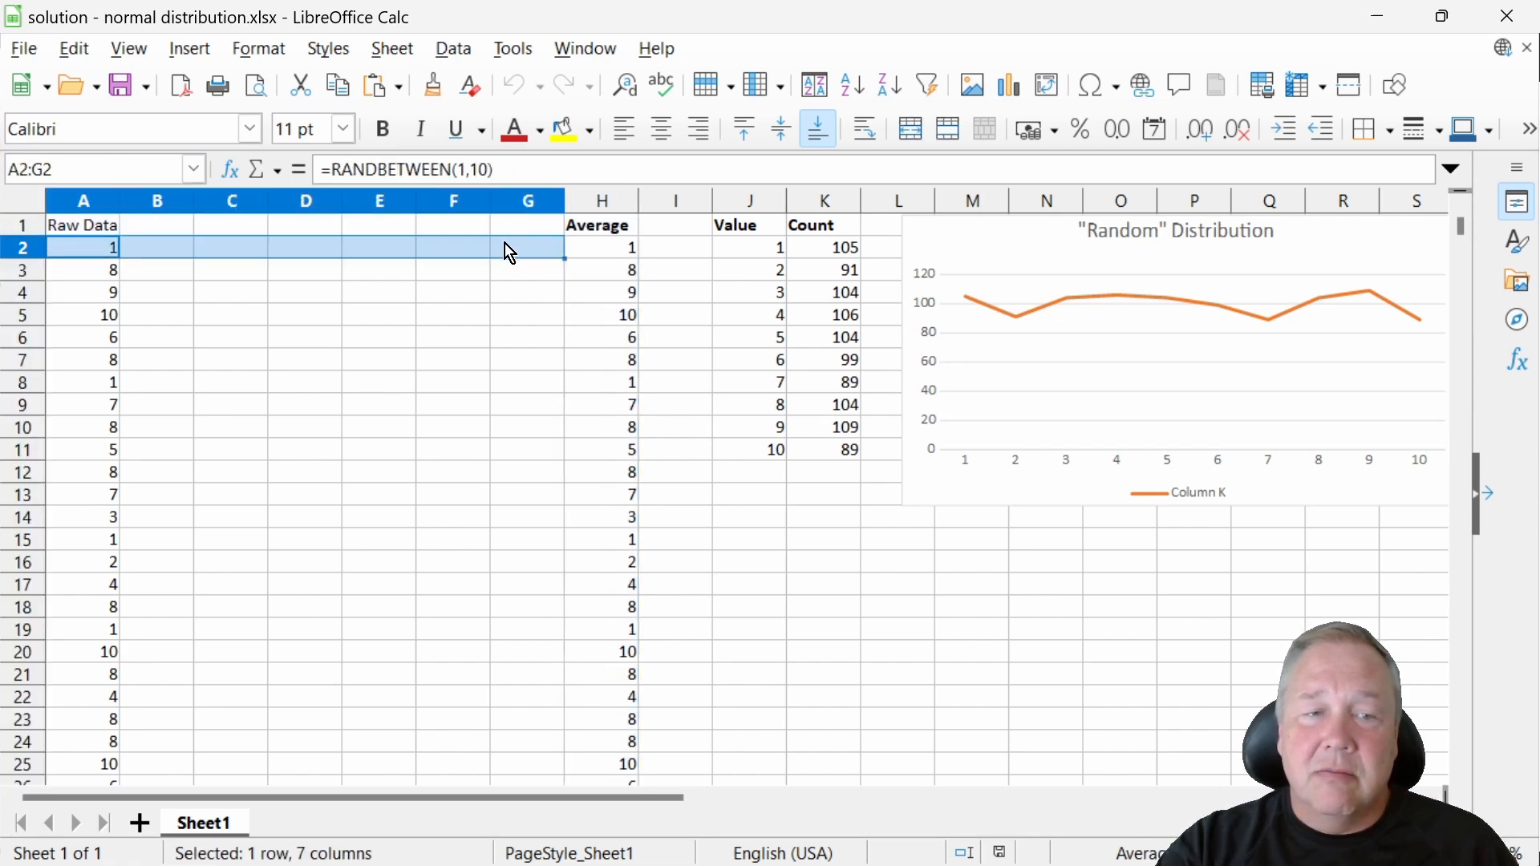
Step: Examine the Value column, the COUNTIF formulas in the Count column and the "Random" Distribution chart
{"action": "left_click", "coordinate": [759, 255]}
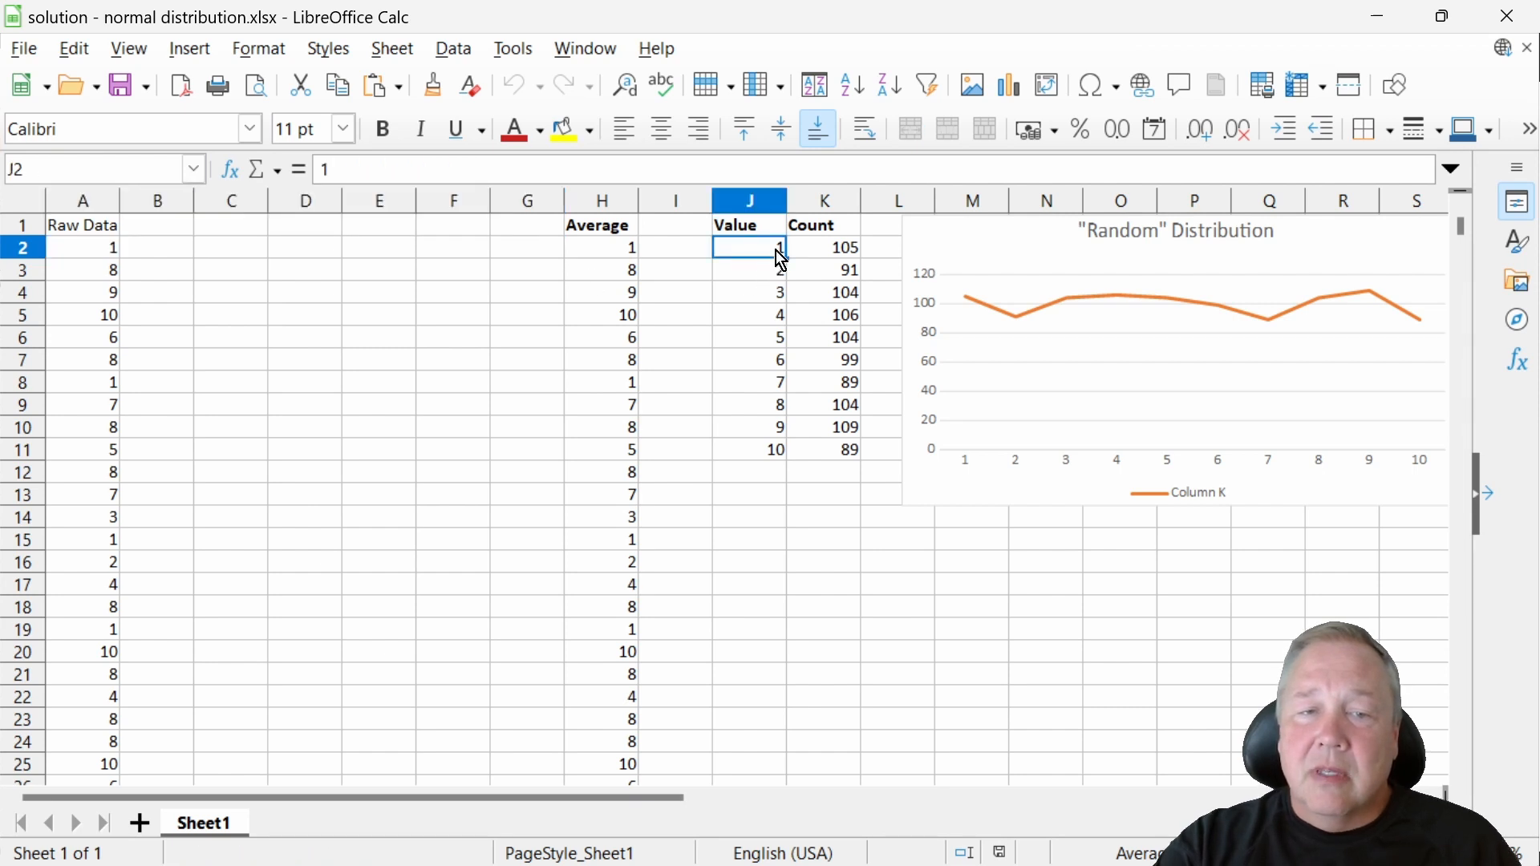
{"action": "left_click", "coordinate": [833, 254]}
{"action": "left_click", "coordinate": [833, 271]}
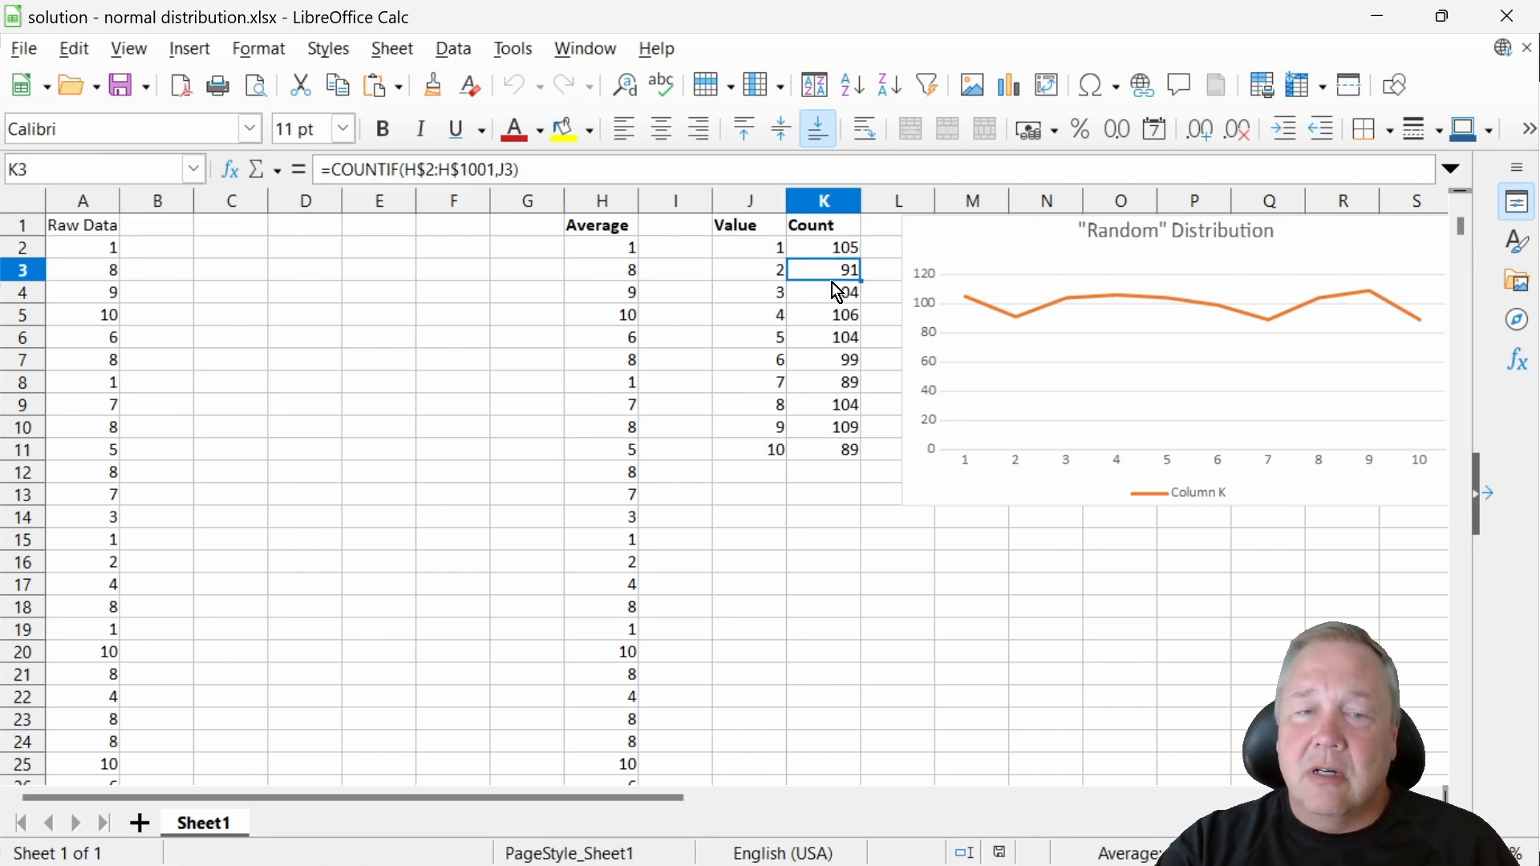
{"action": "left_click", "coordinate": [836, 293]}
{"action": "left_click", "coordinate": [1079, 315]}
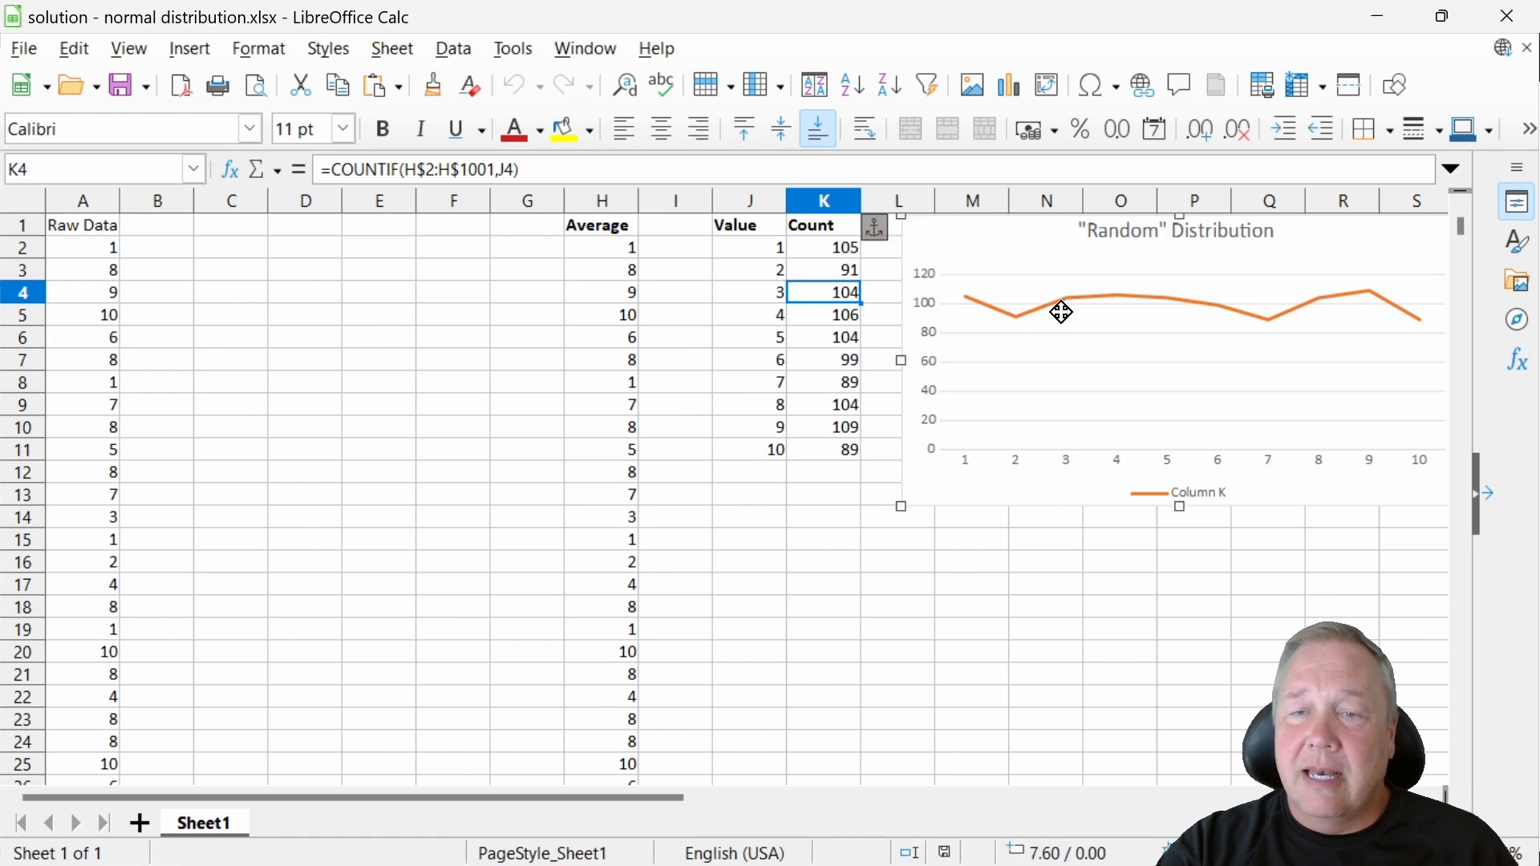
{"action": "left_click", "coordinate": [706, 494]}
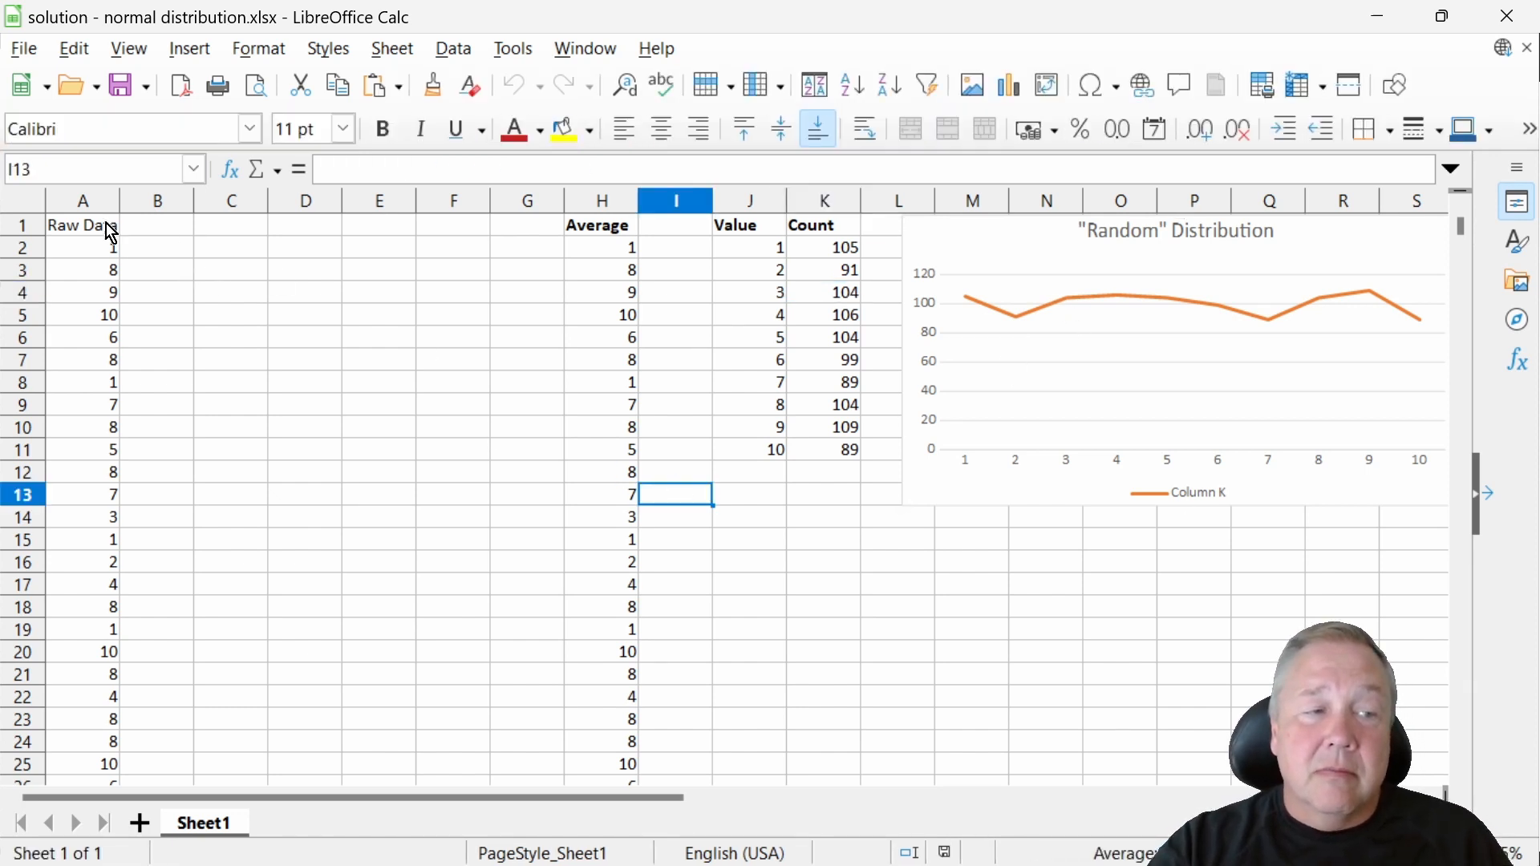
Step: Copy the RANDBETWEEN formula in A2 and paste it over itself, accepting the overwrite, to regenerate the random data
{"action": "left_click", "coordinate": [98, 257]}
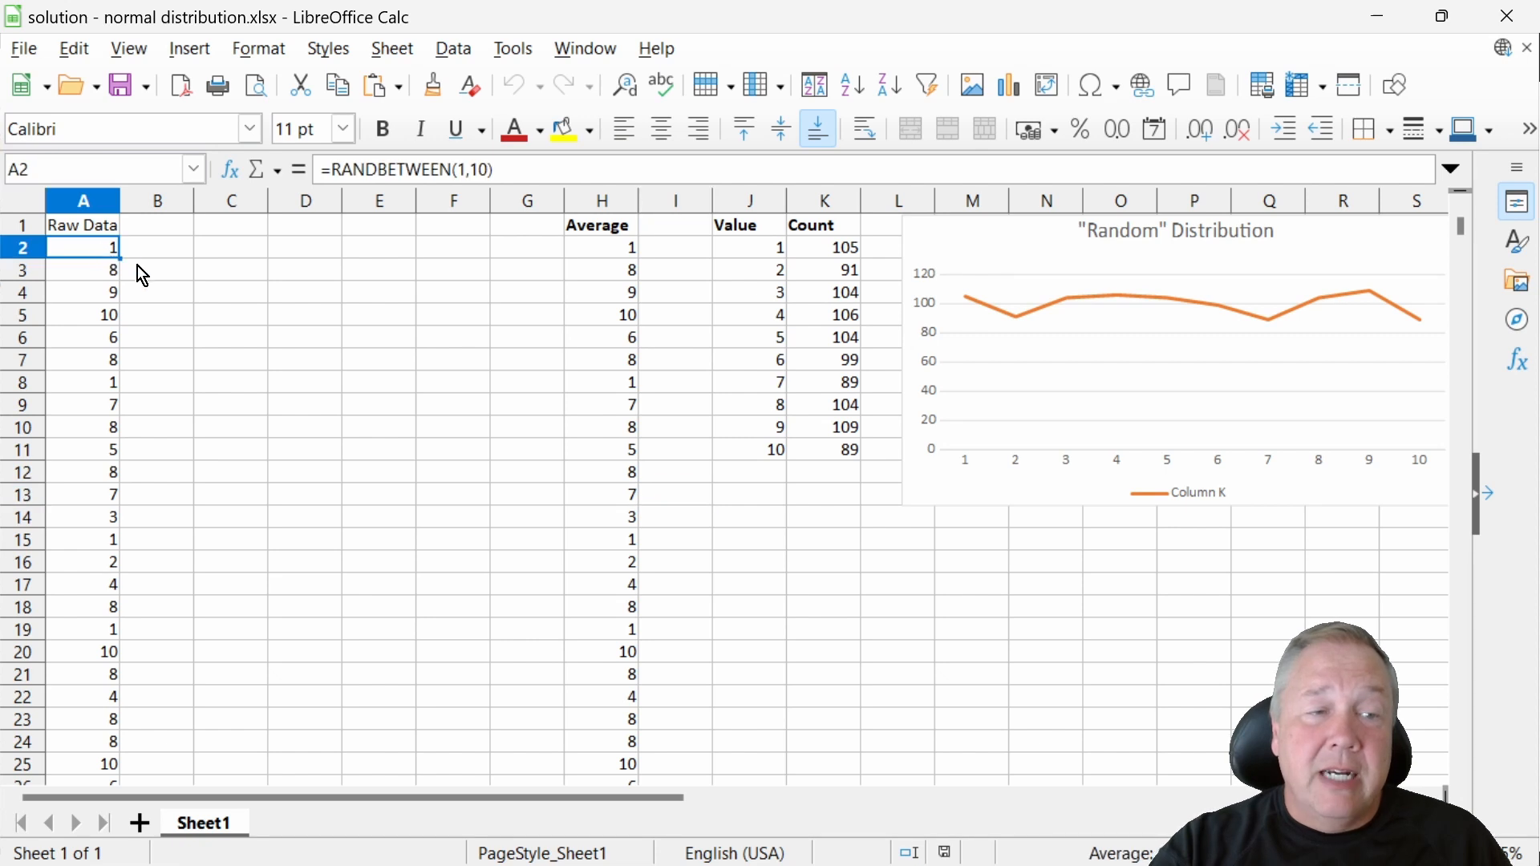
{"action": "key", "text": "ctrl+c"}
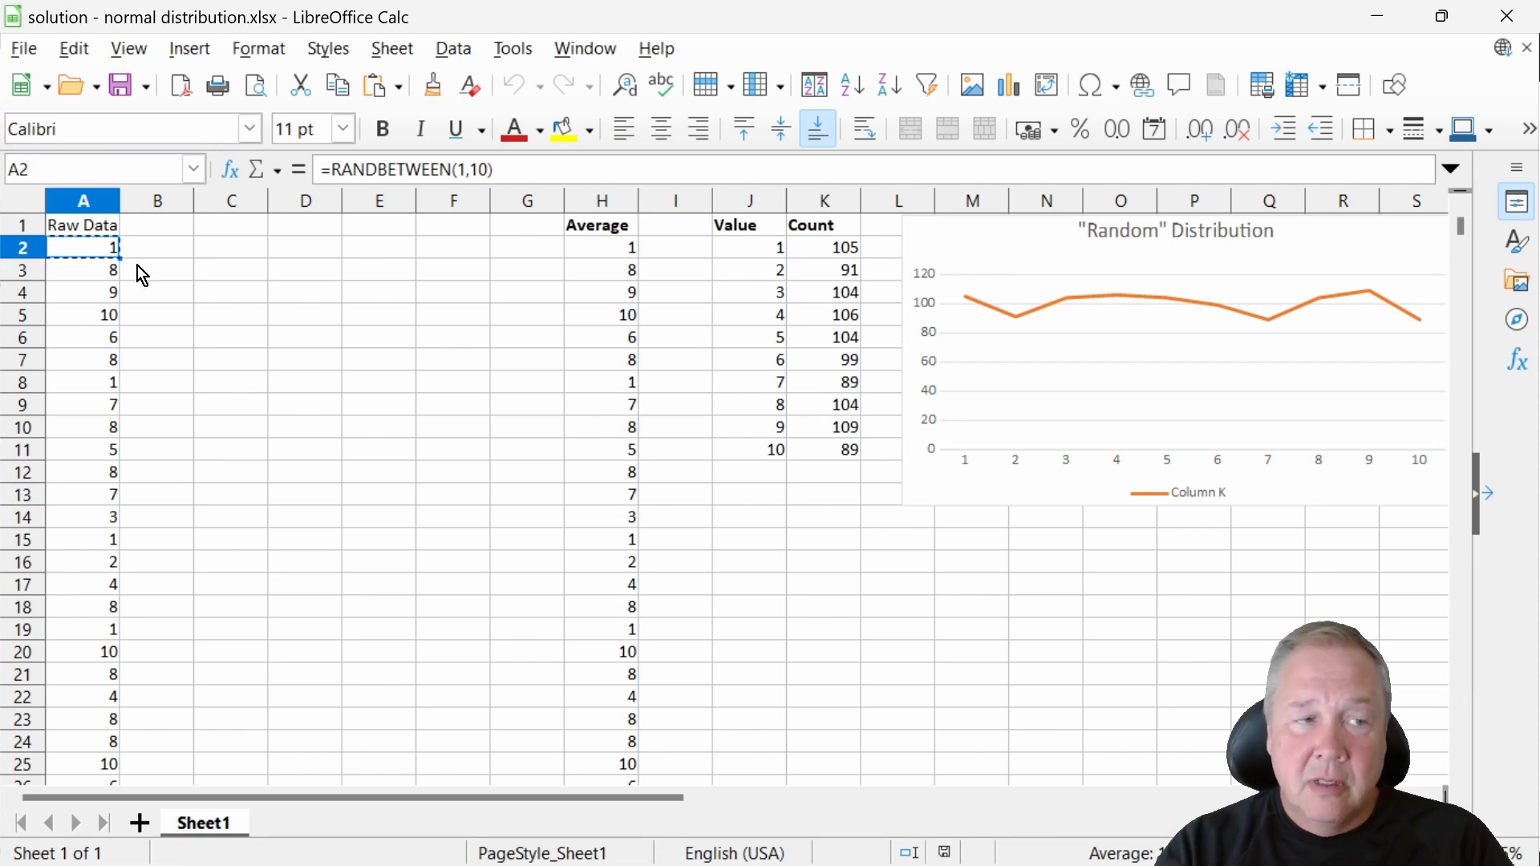
{"action": "key", "text": "ctrl+v"}
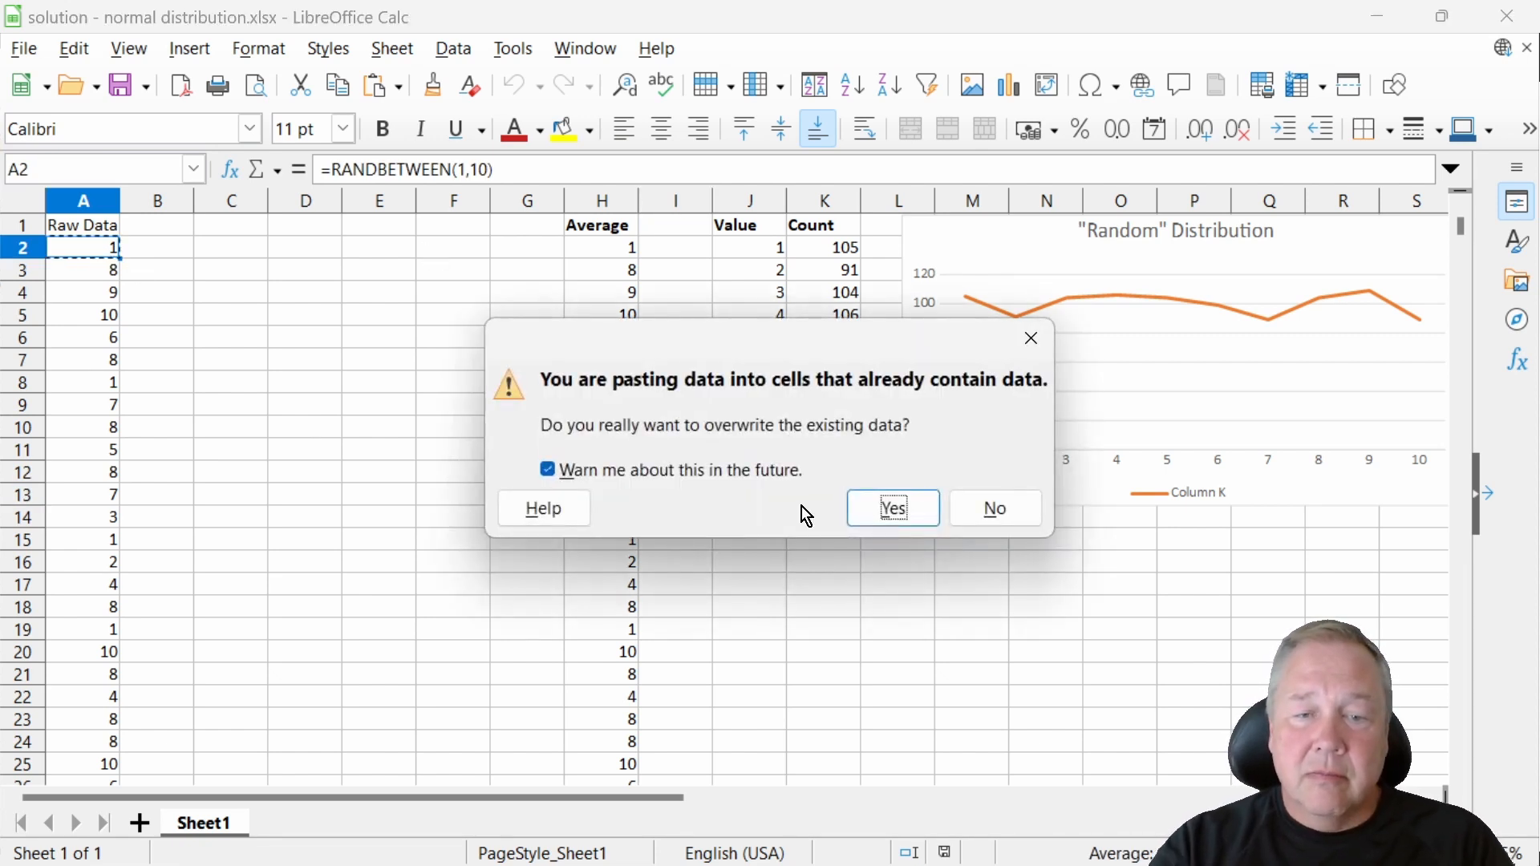
{"action": "left_click", "coordinate": [911, 519]}
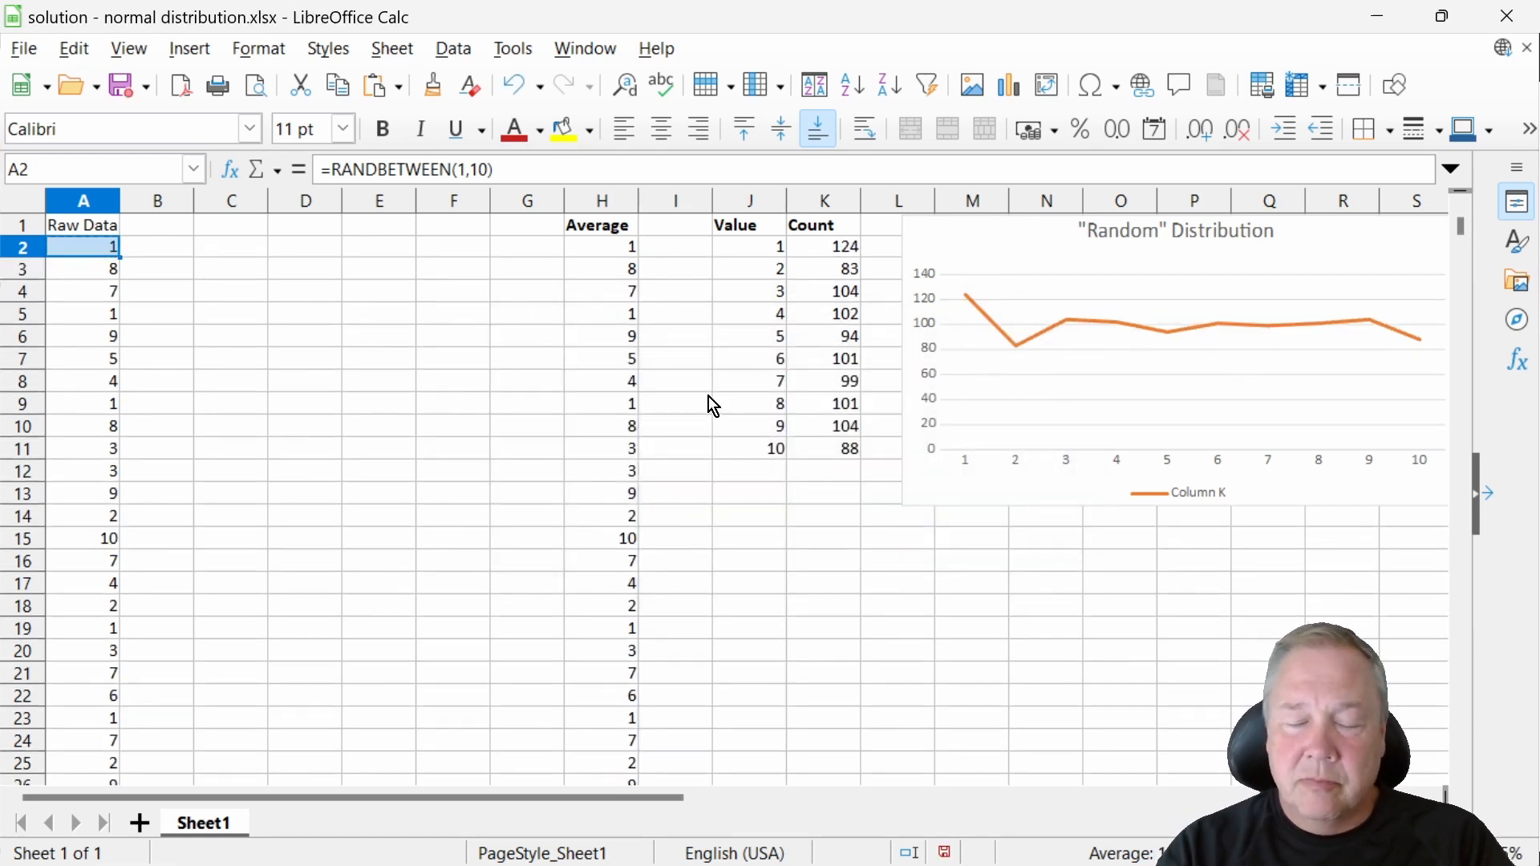
Step: Regenerate the random data seven more times by pasting the copied formula over A2 and accepting each overwrite
{"action": "key", "text": "ctrl+v"}
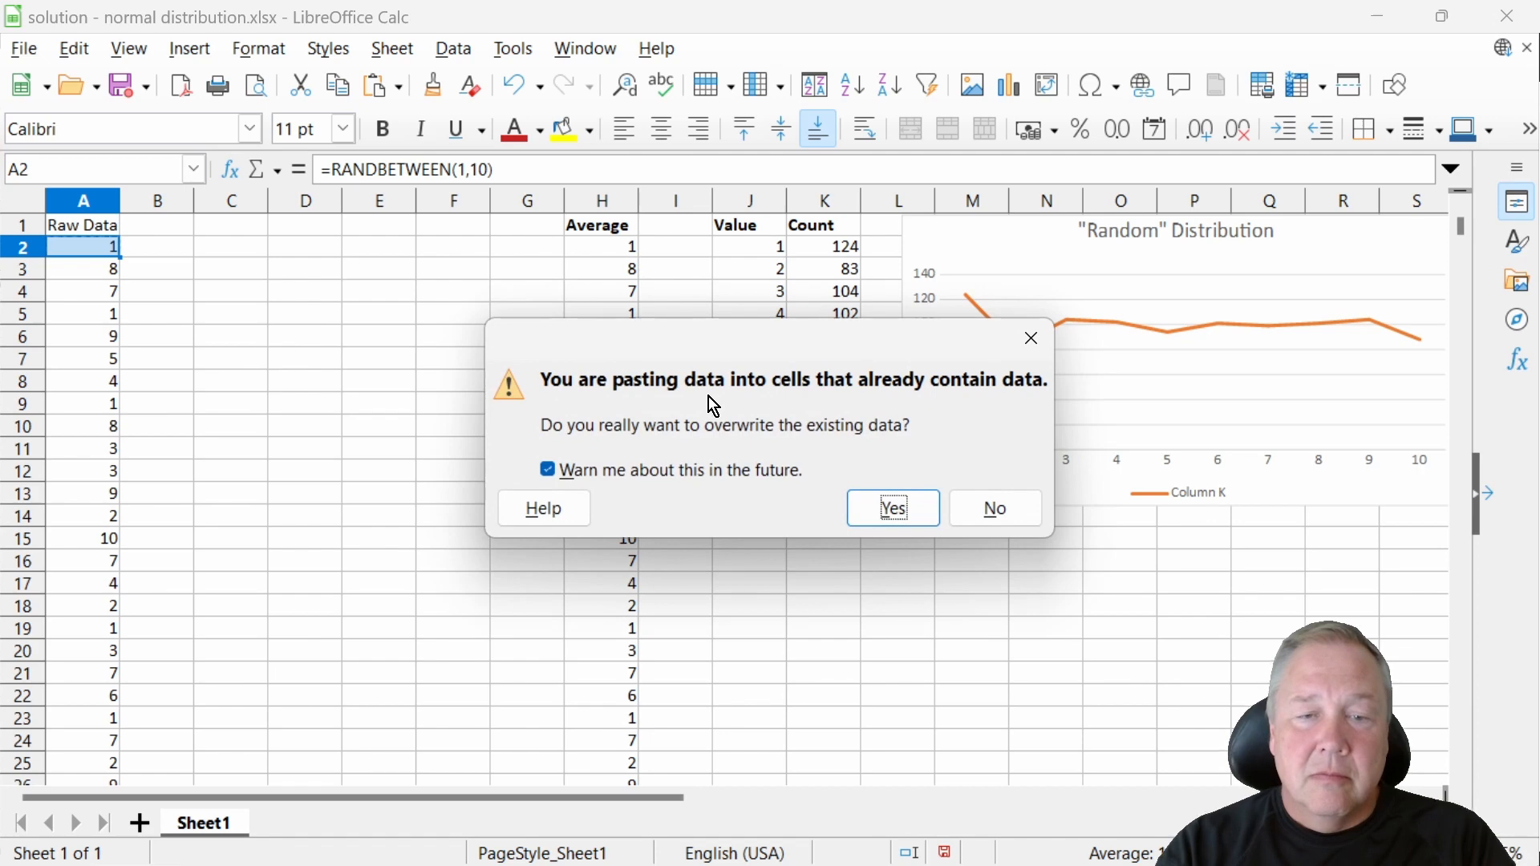
{"action": "key", "text": "Return"}
{"action": "key", "text": "ctrl+v"}
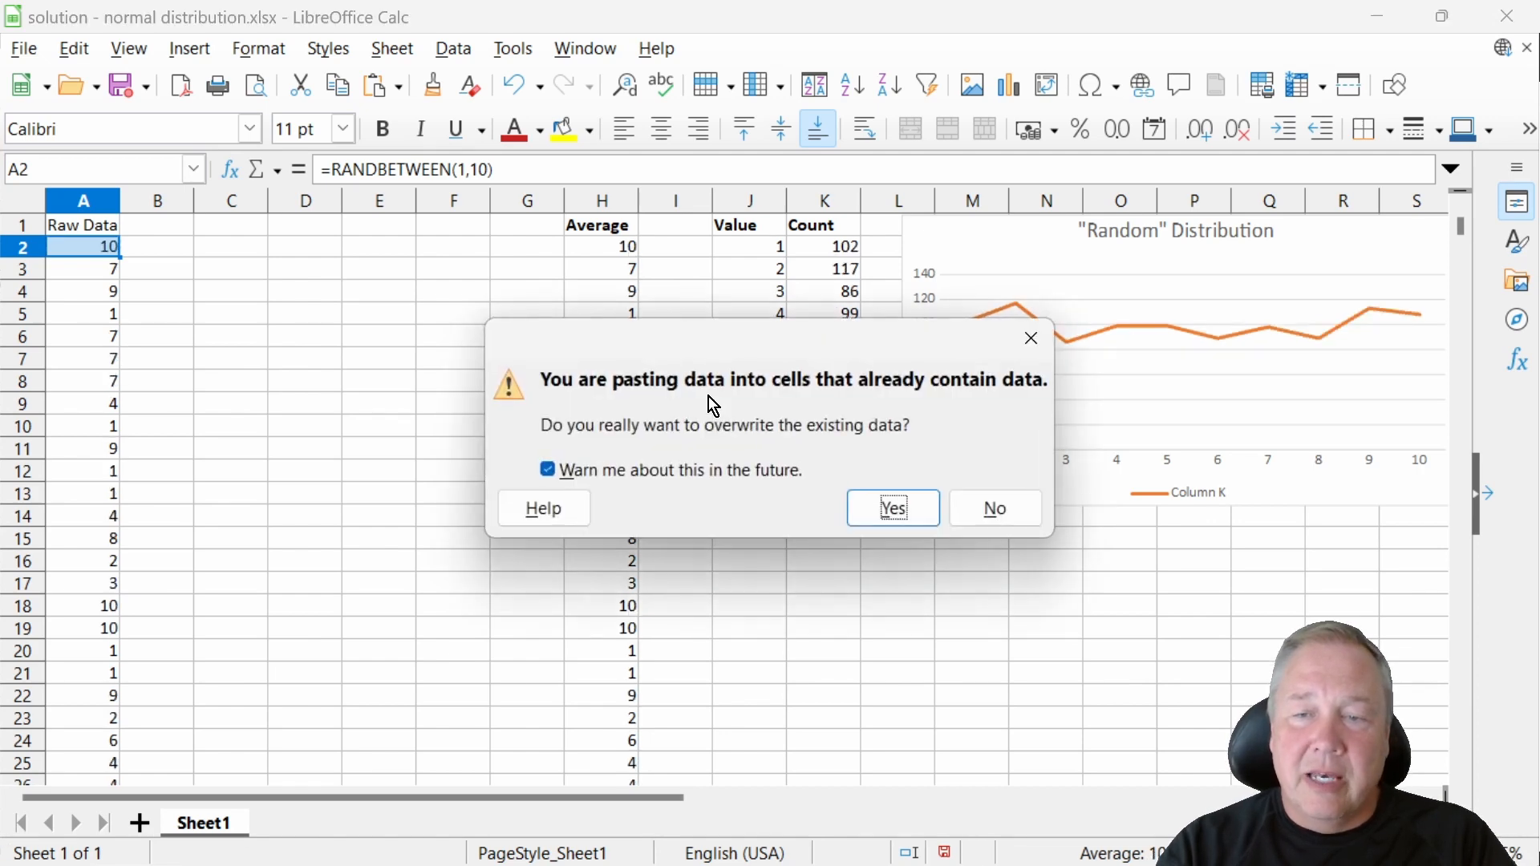
{"action": "key", "text": "Return"}
{"action": "key", "text": "ctrl+v"}
{"action": "key", "text": "Return"}
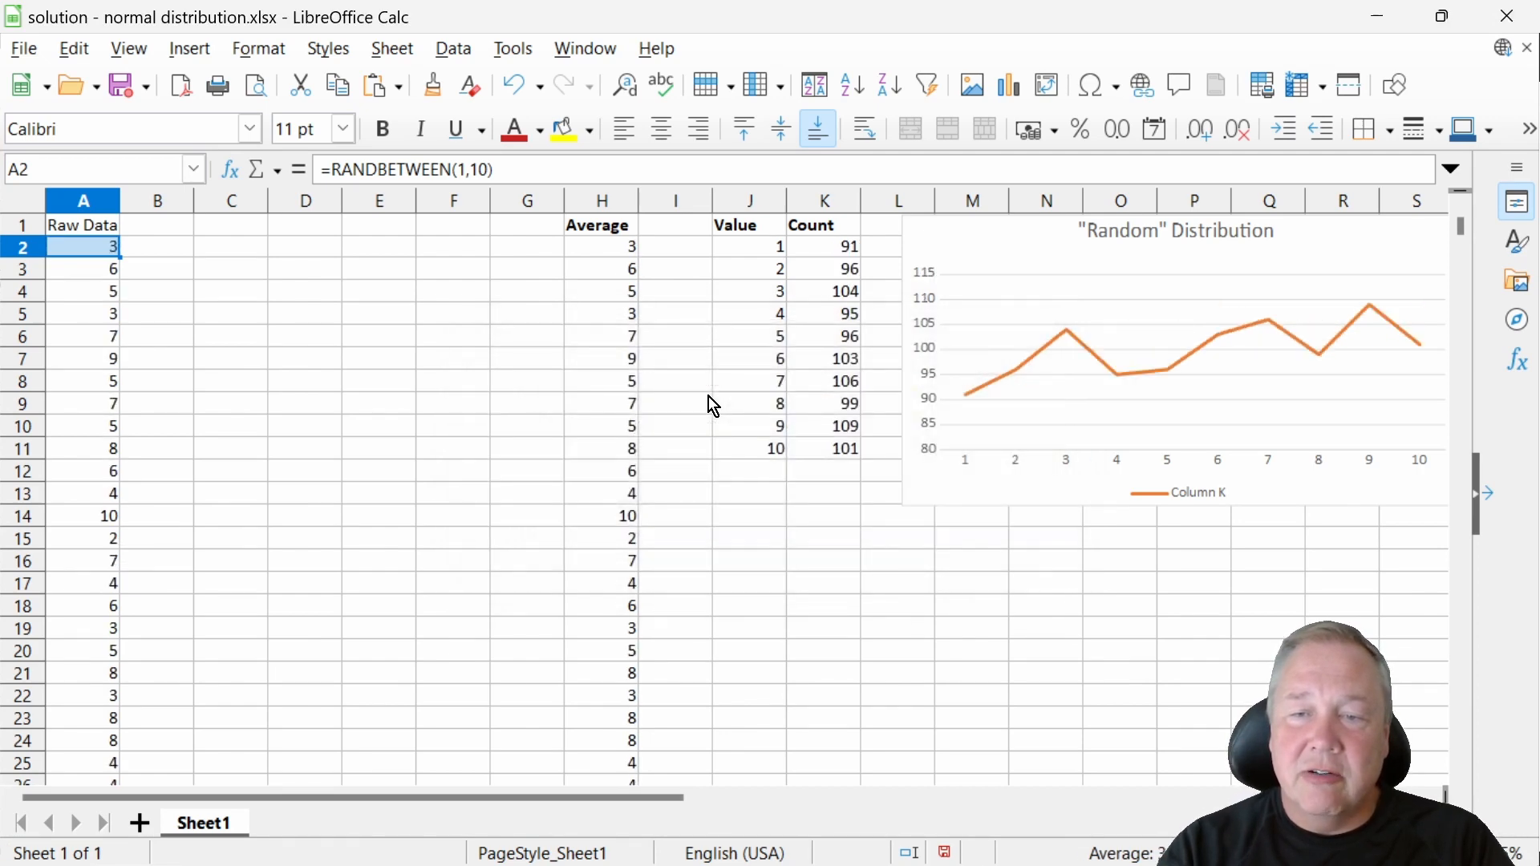
{"action": "key", "text": "ctrl+v"}
{"action": "key", "text": "Return"}
{"action": "key", "text": "ctrl+v"}
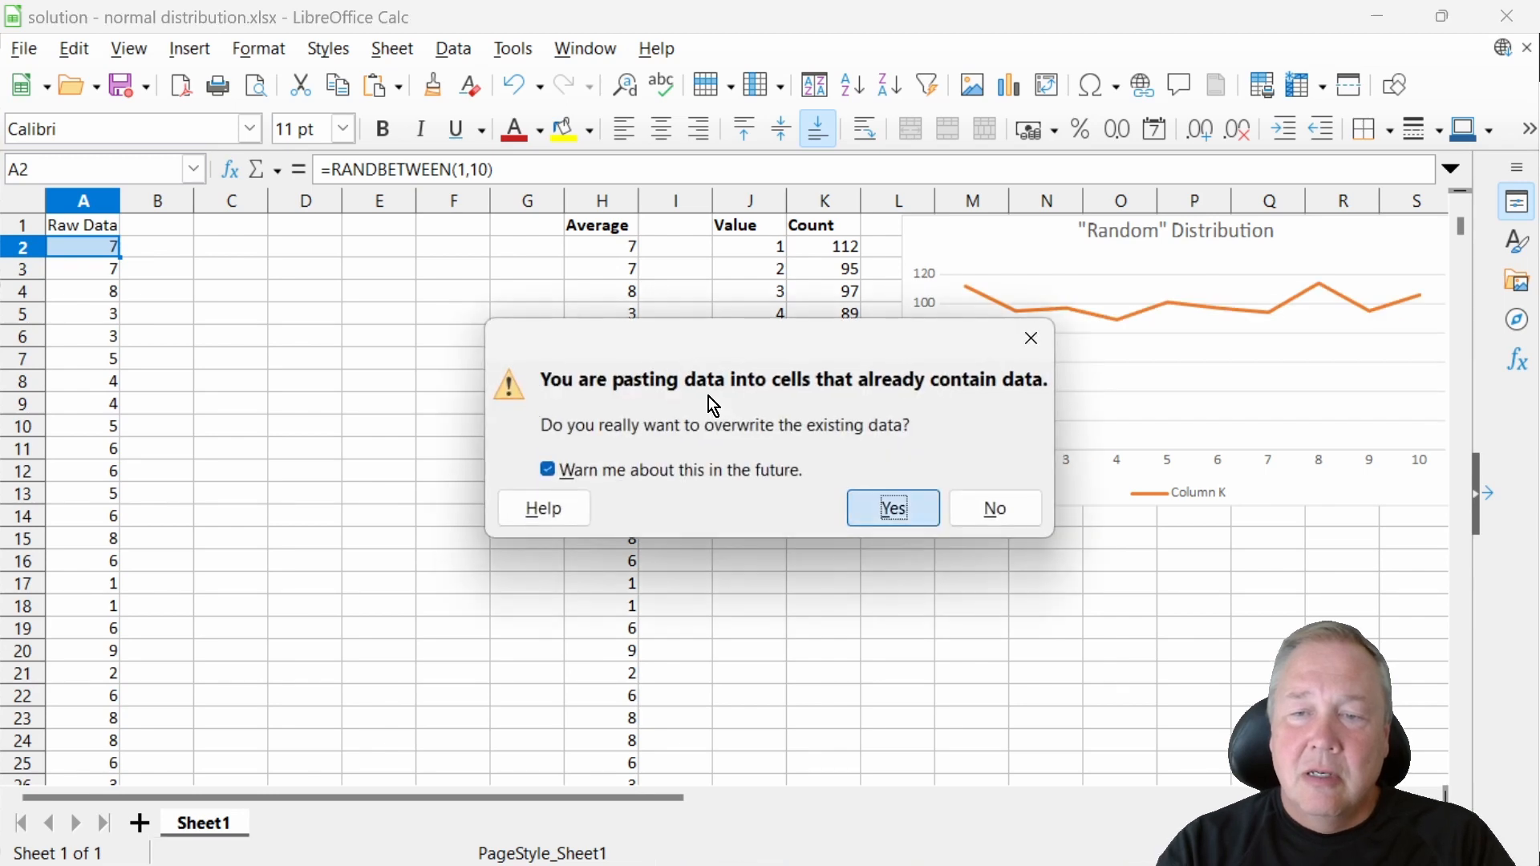
{"action": "key", "text": "Return"}
{"action": "key", "text": "ctrl+v"}
{"action": "key", "text": "Return"}
{"action": "key", "text": "ctrl+v"}
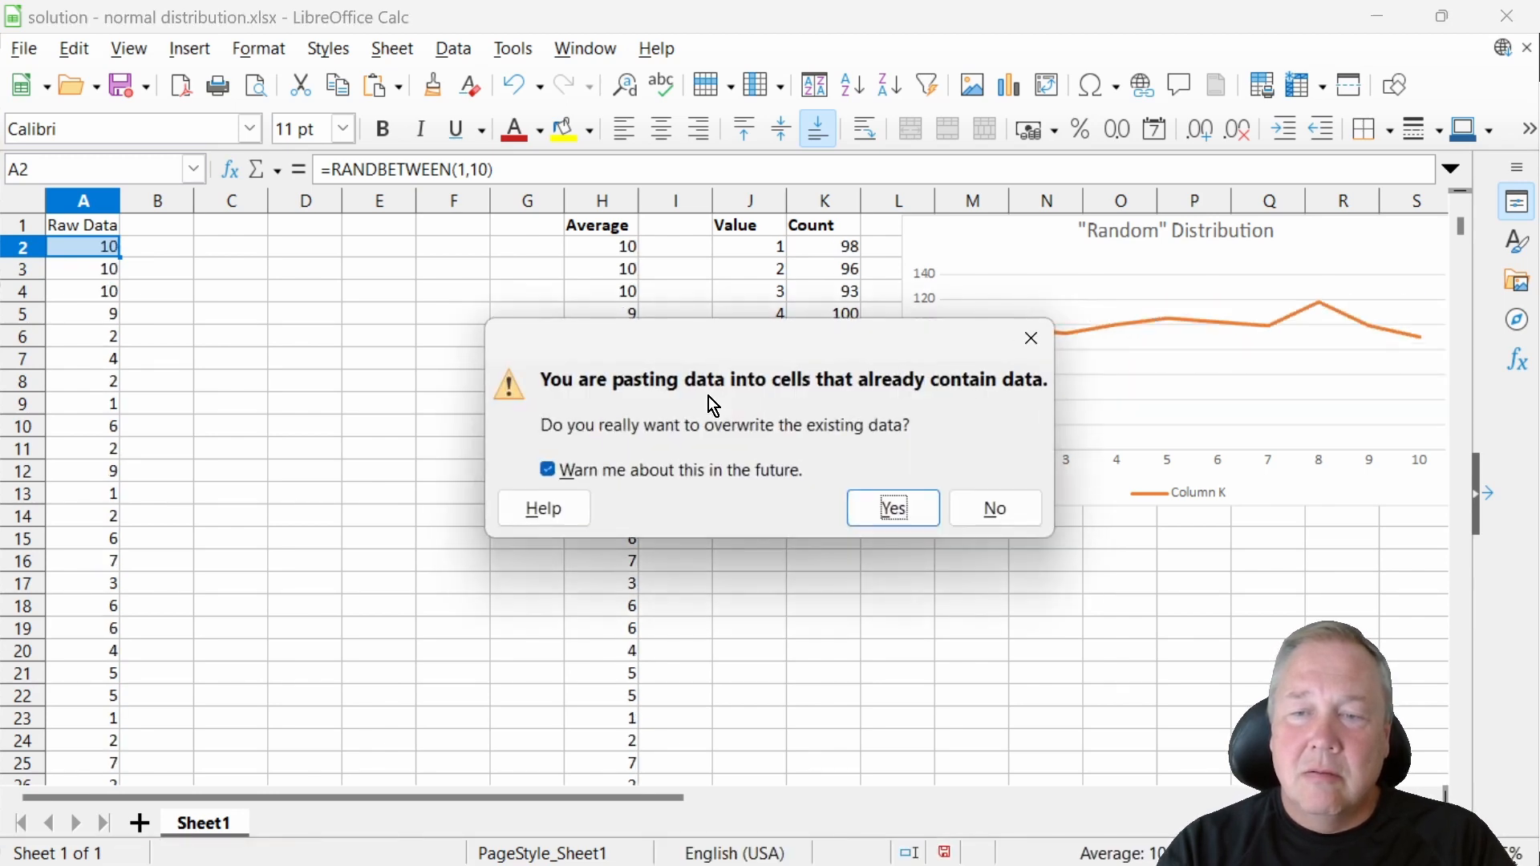
{"action": "key", "text": "Return"}
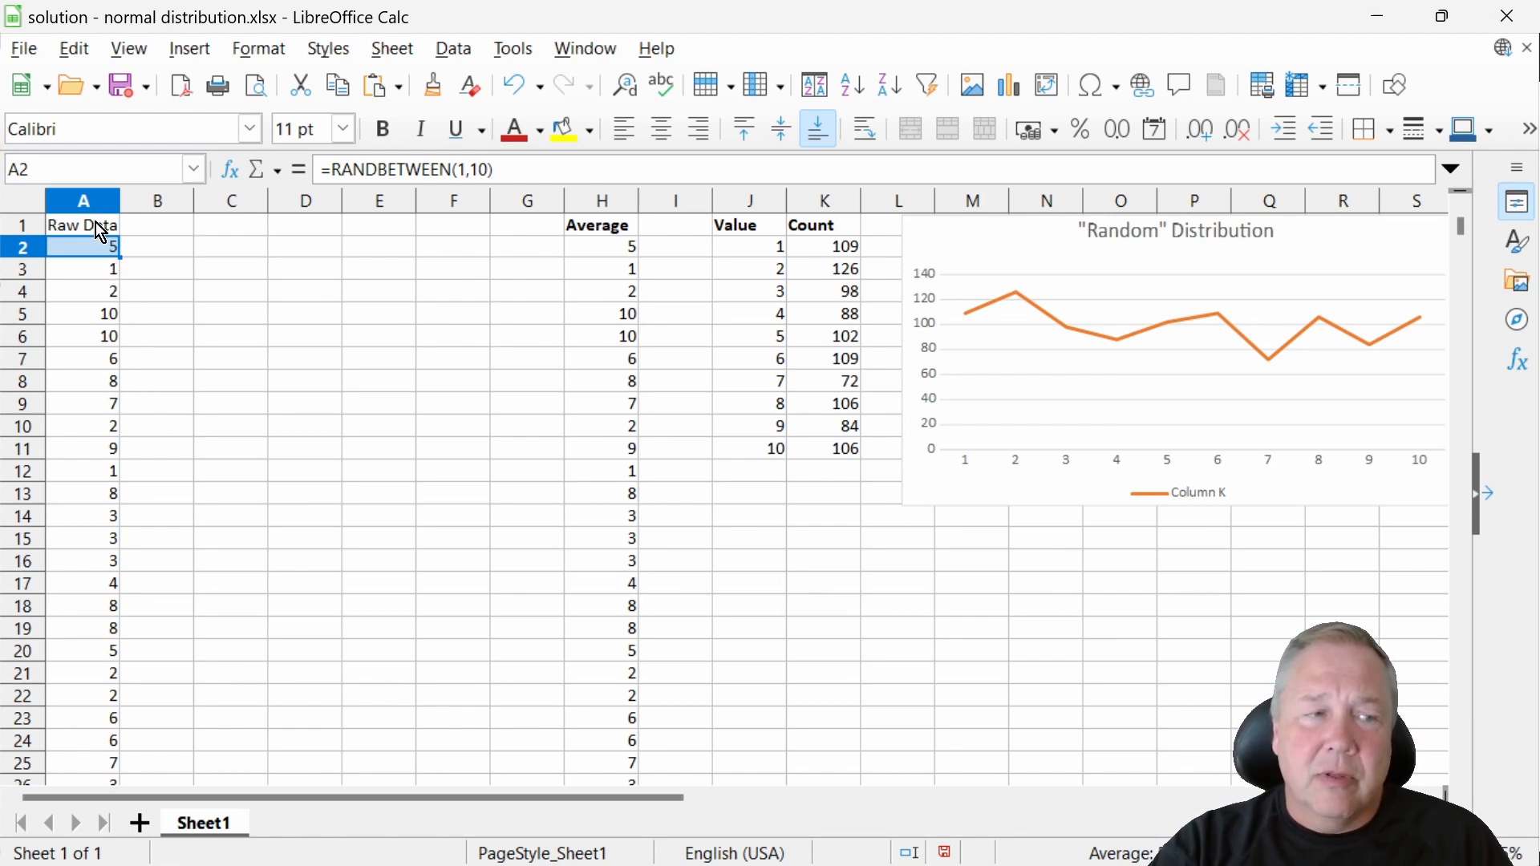
Step: Copy the entire Raw Data column A into column B to add a second set of random numbers
{"action": "left_click", "coordinate": [98, 197]}
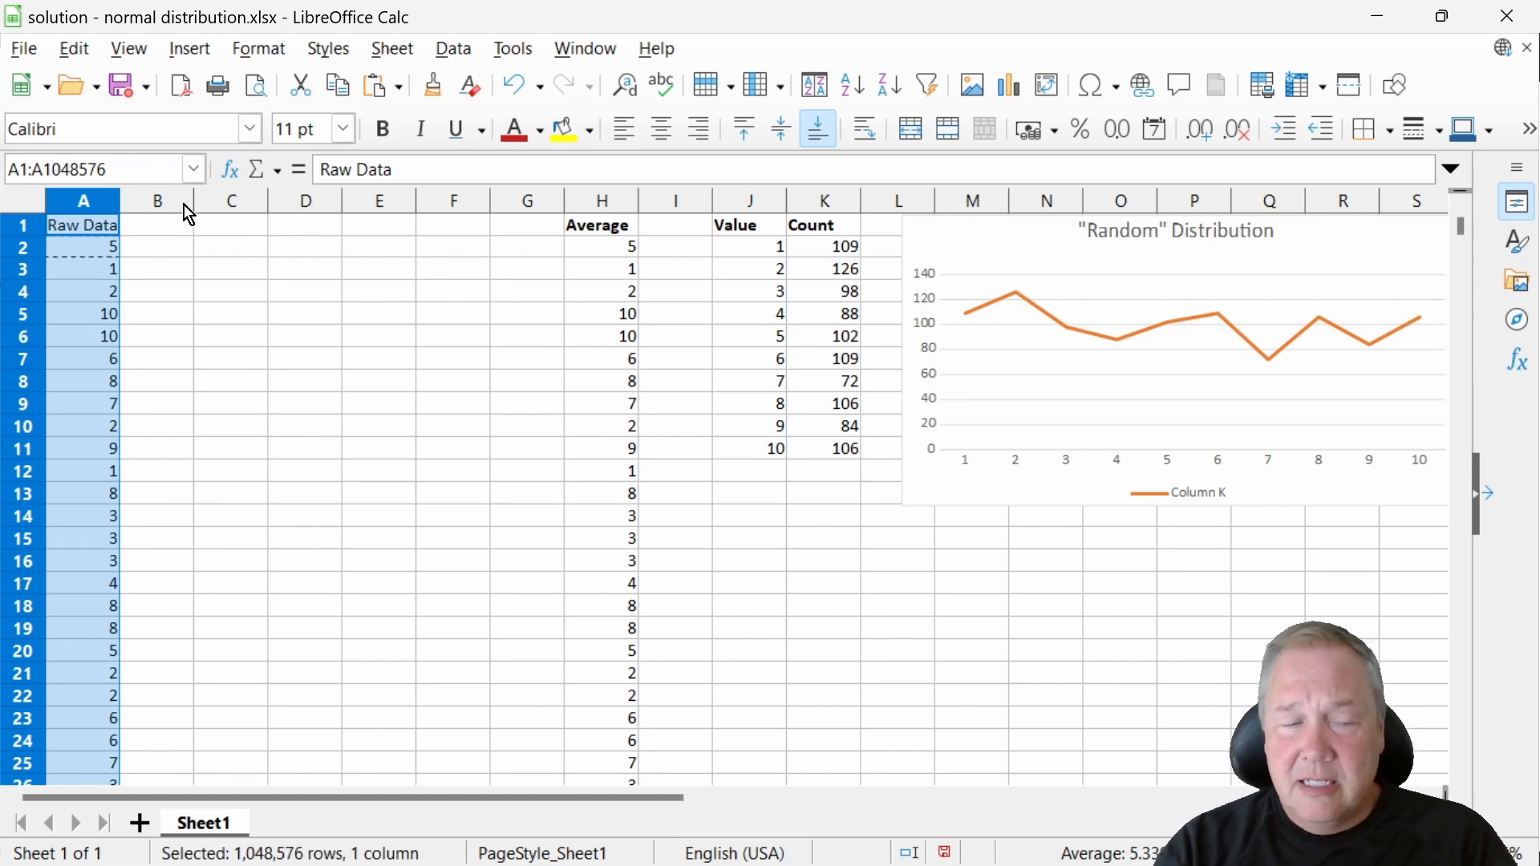
{"action": "key", "text": "ctrl+c"}
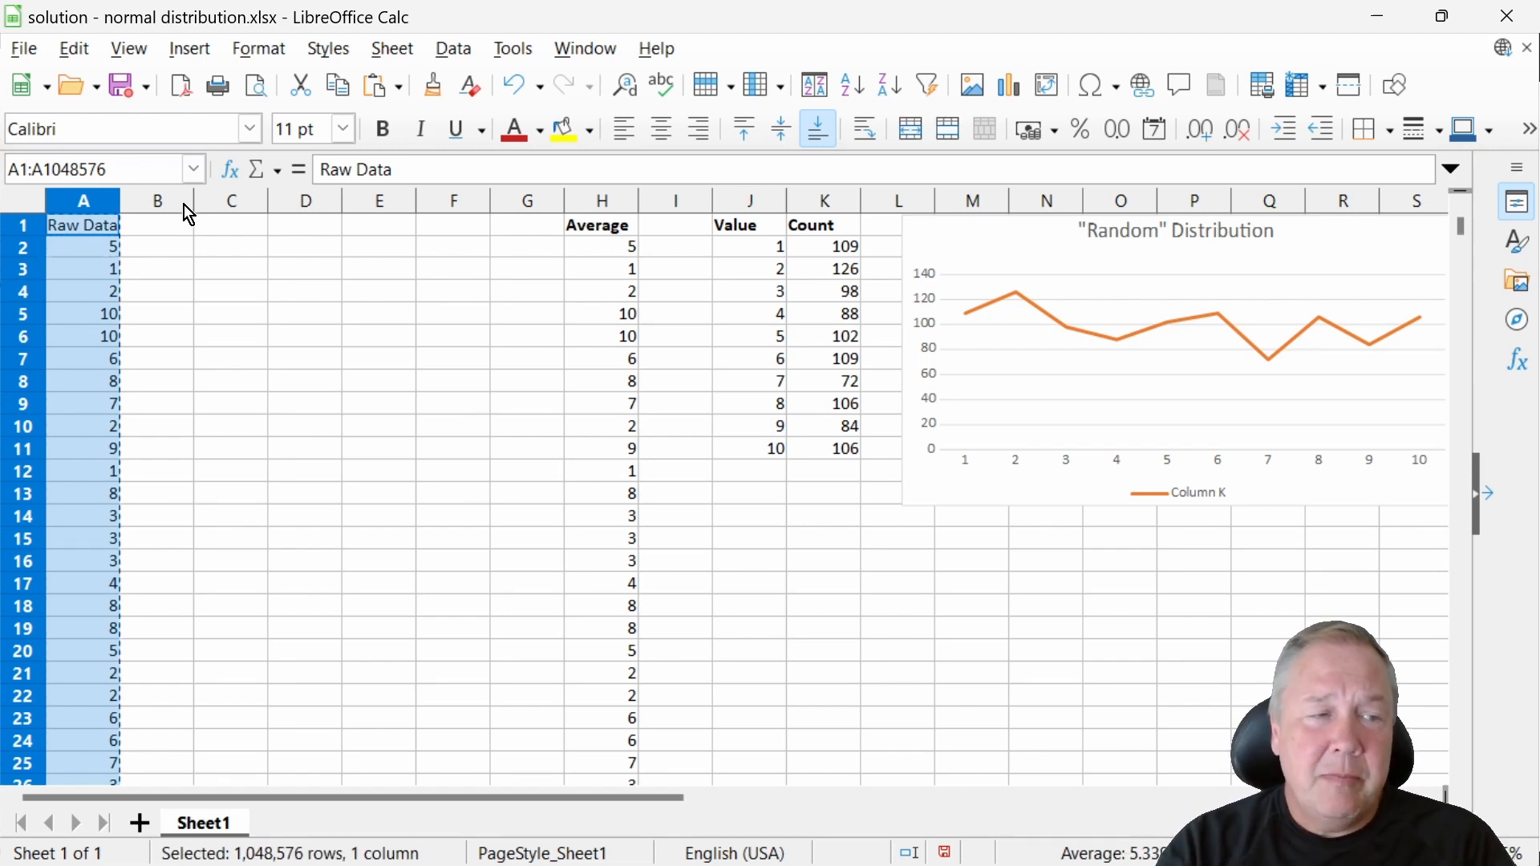
{"action": "left_click", "coordinate": [185, 205]}
{"action": "key", "text": "ctrl+v"}
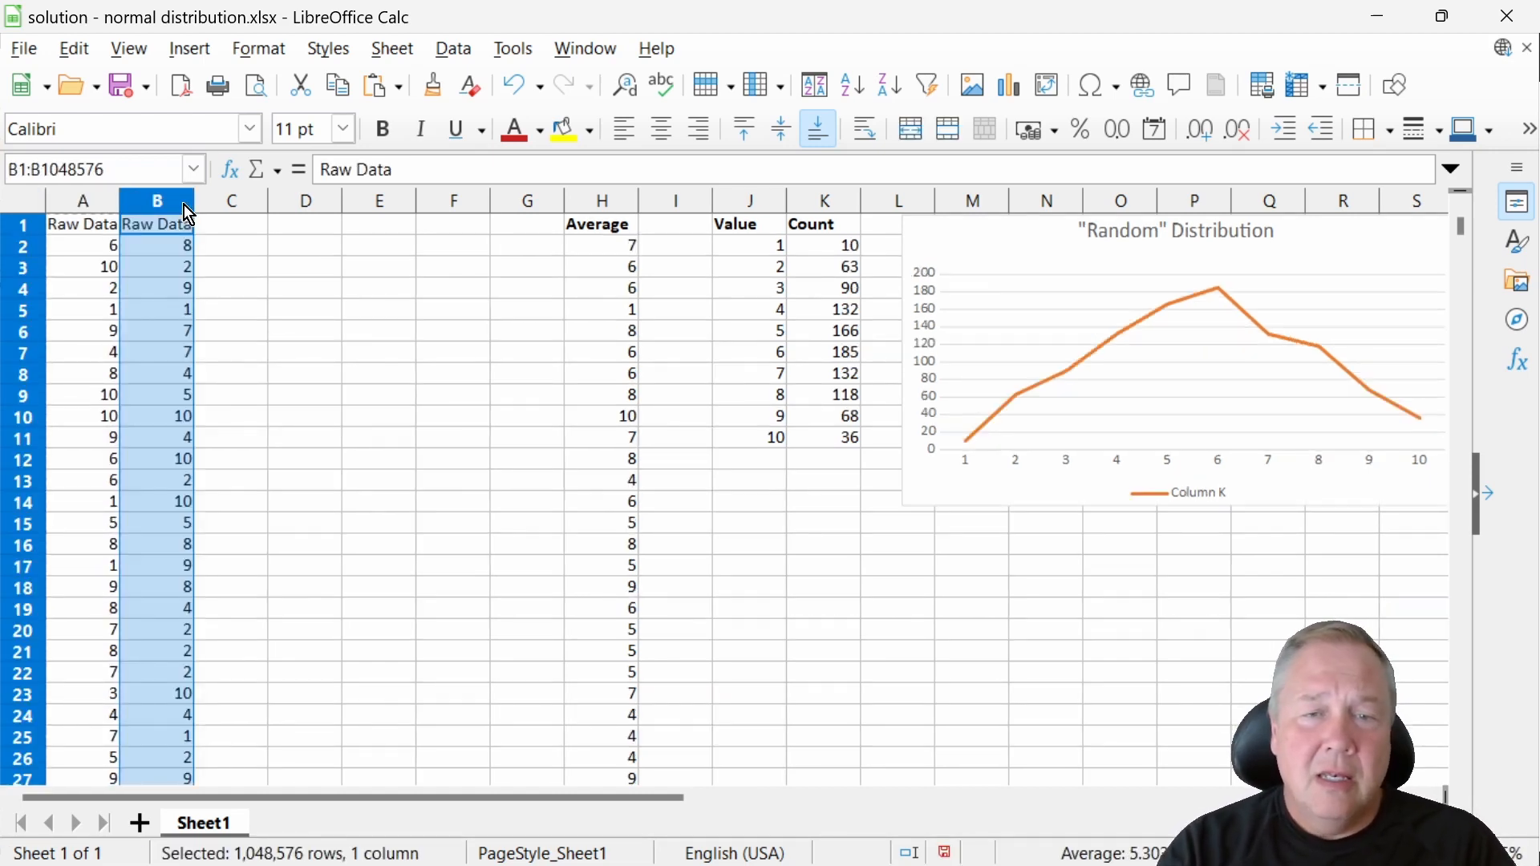
Step: Check the random number formulas in A2 and B2 and the rounded average formula in H2
{"action": "left_click", "coordinate": [219, 231]}
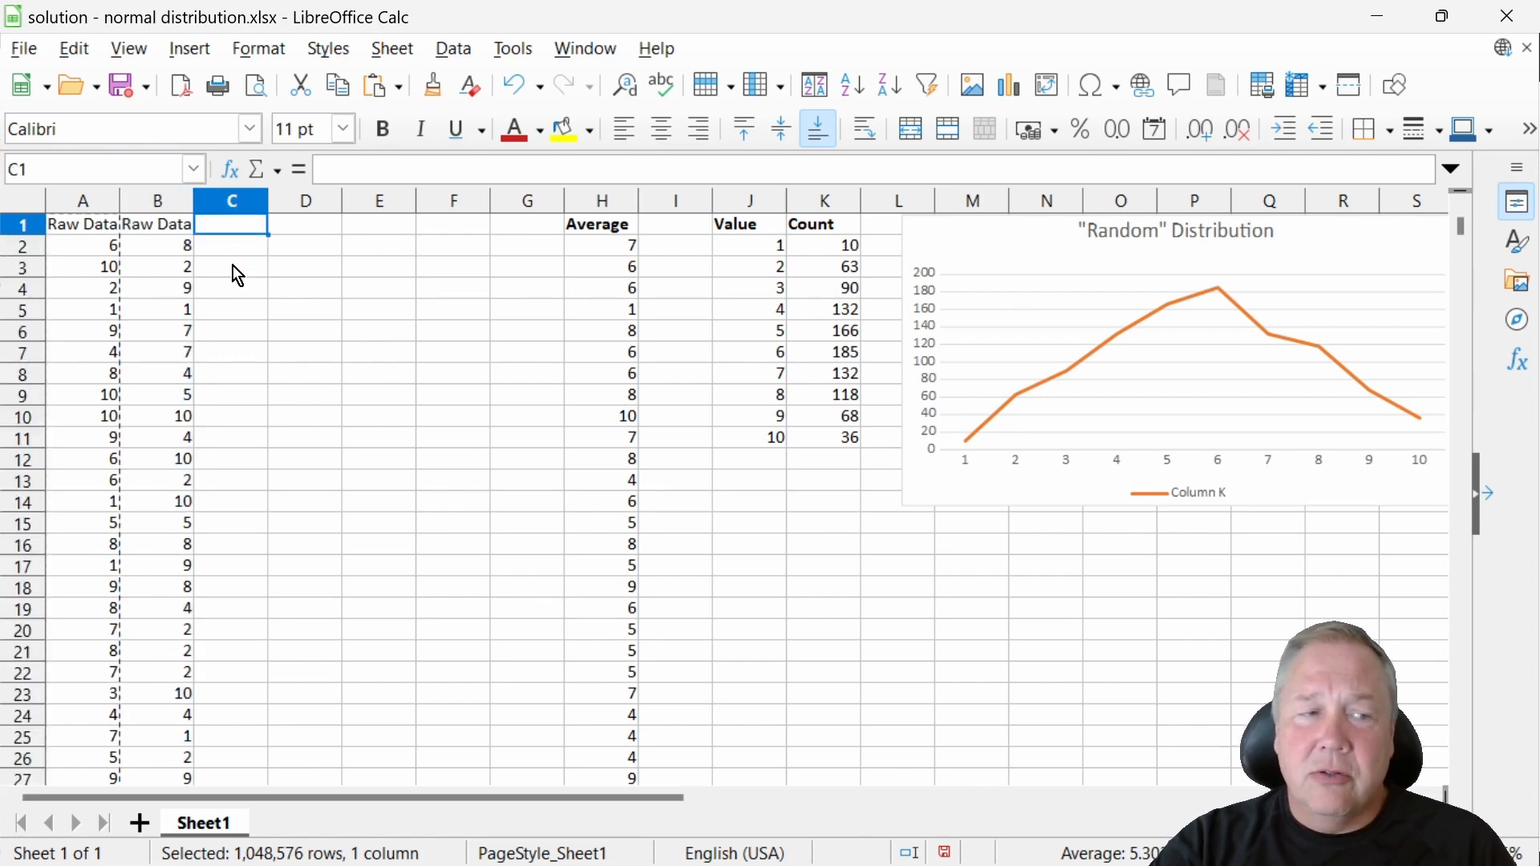
{"action": "left_click", "coordinate": [93, 247]}
{"action": "left_click", "coordinate": [156, 244]}
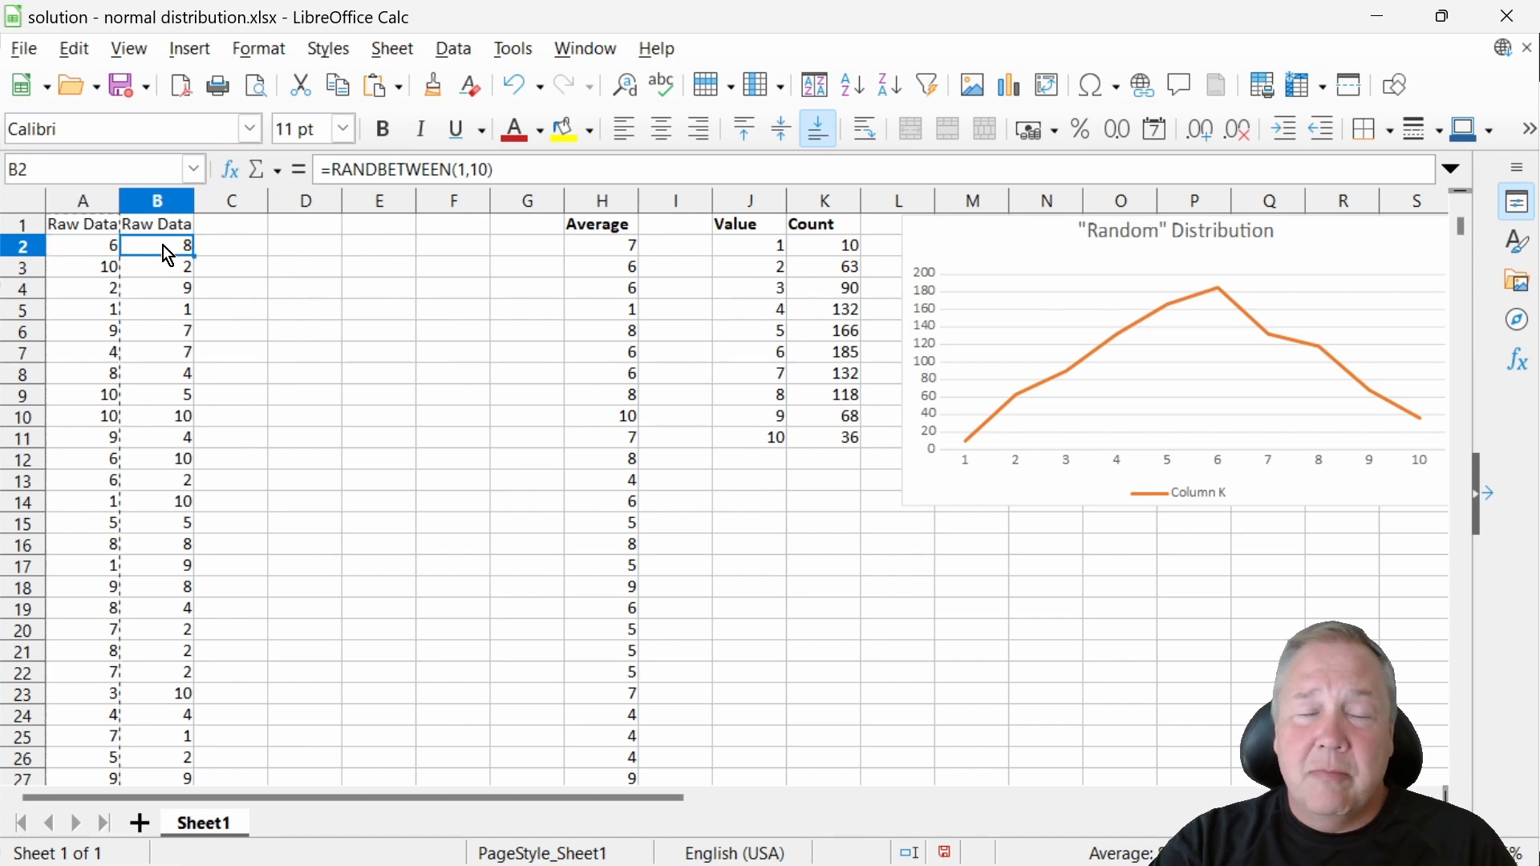
{"action": "left_click", "coordinate": [627, 248]}
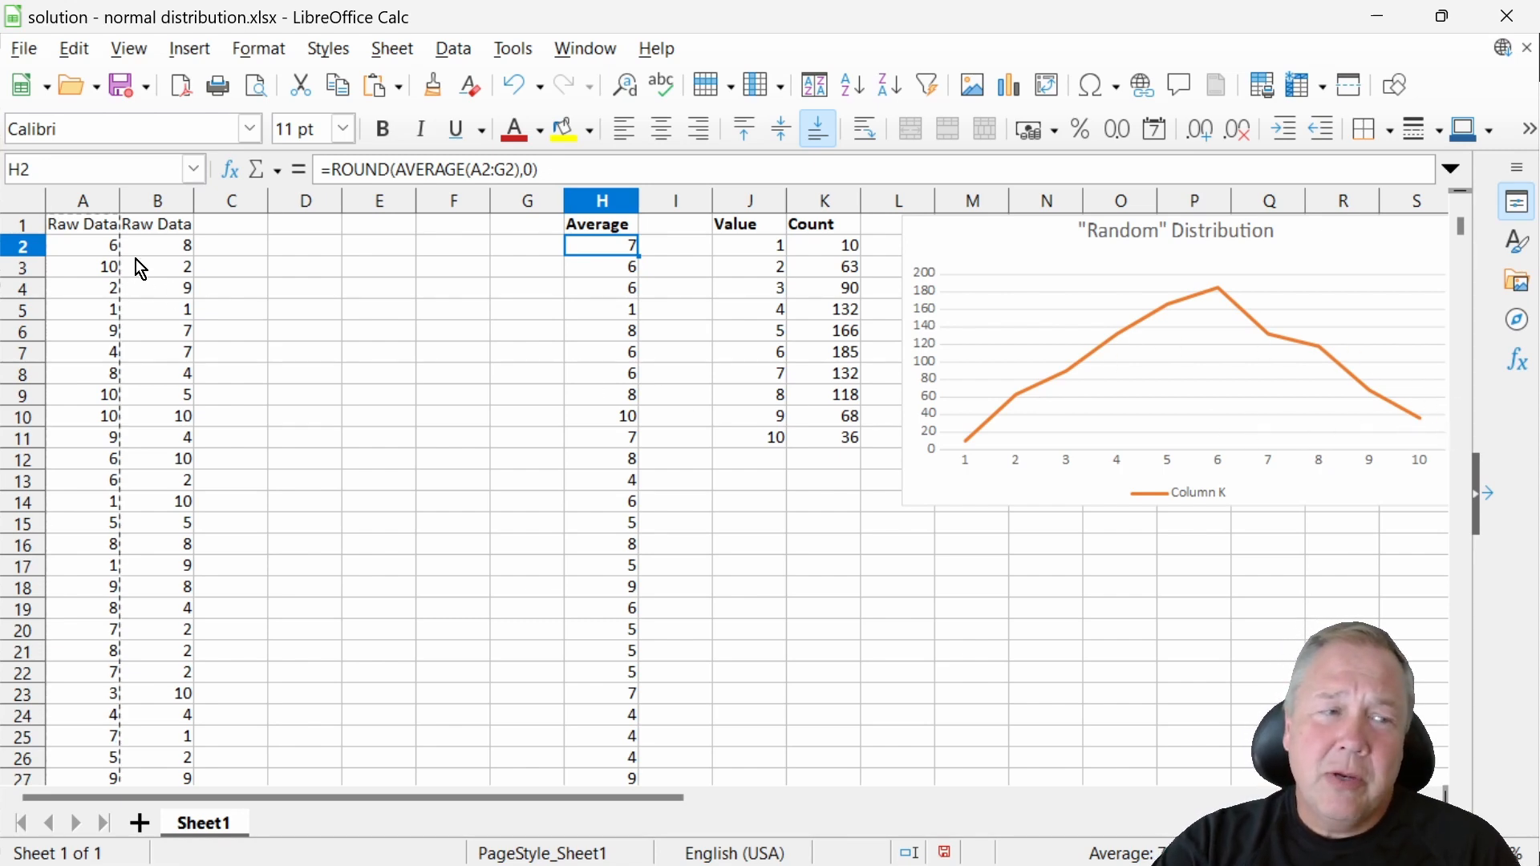
Step: Paste A2 over itself with the future overwrite warning turned off, then recalculate the random data three more times
{"action": "left_click", "coordinate": [106, 250]}
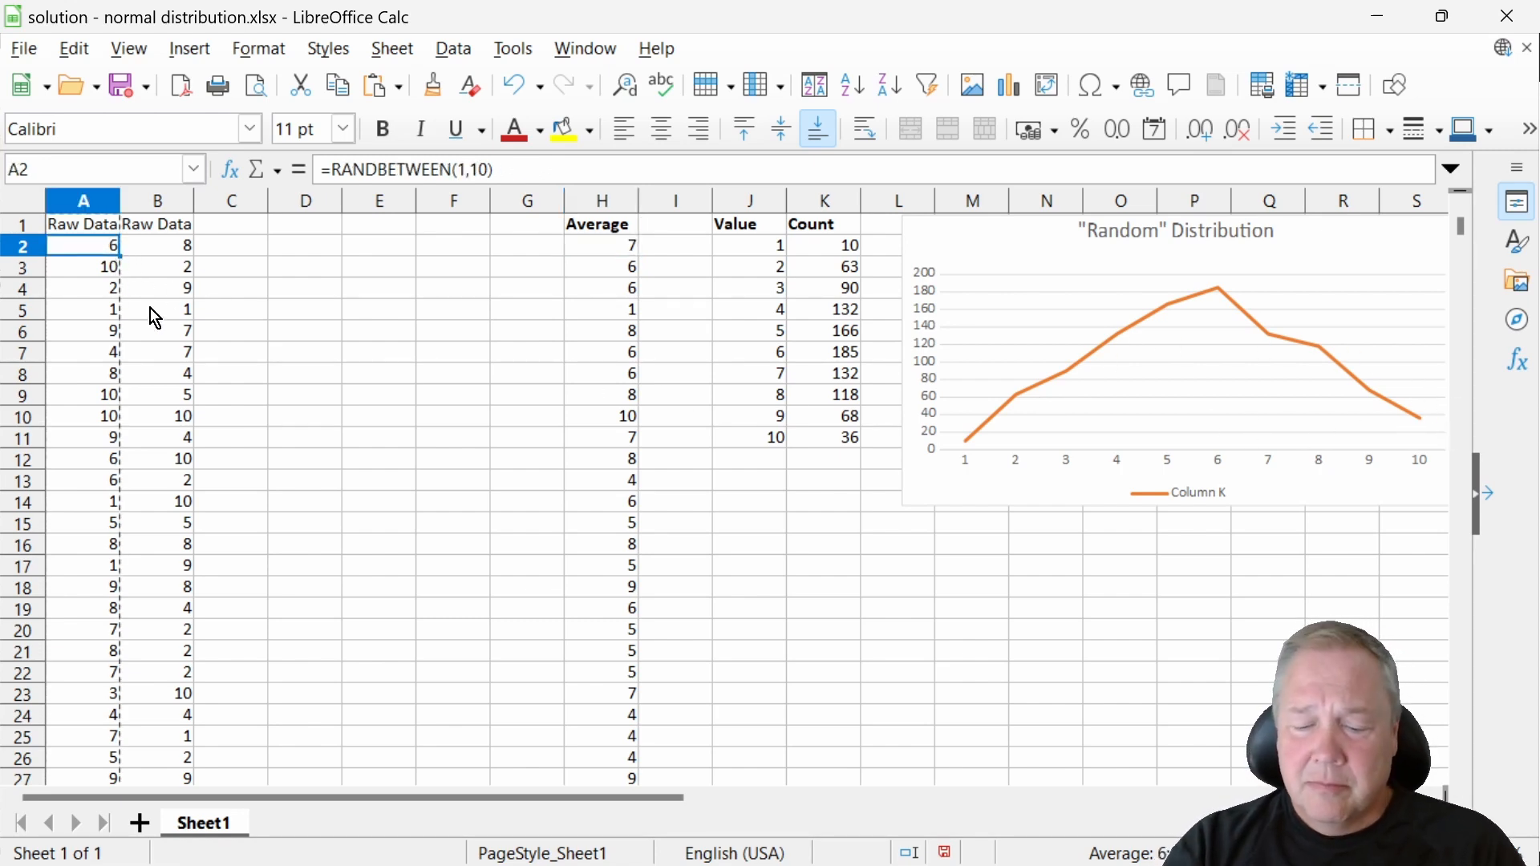
{"action": "key", "text": "ctrl+c"}
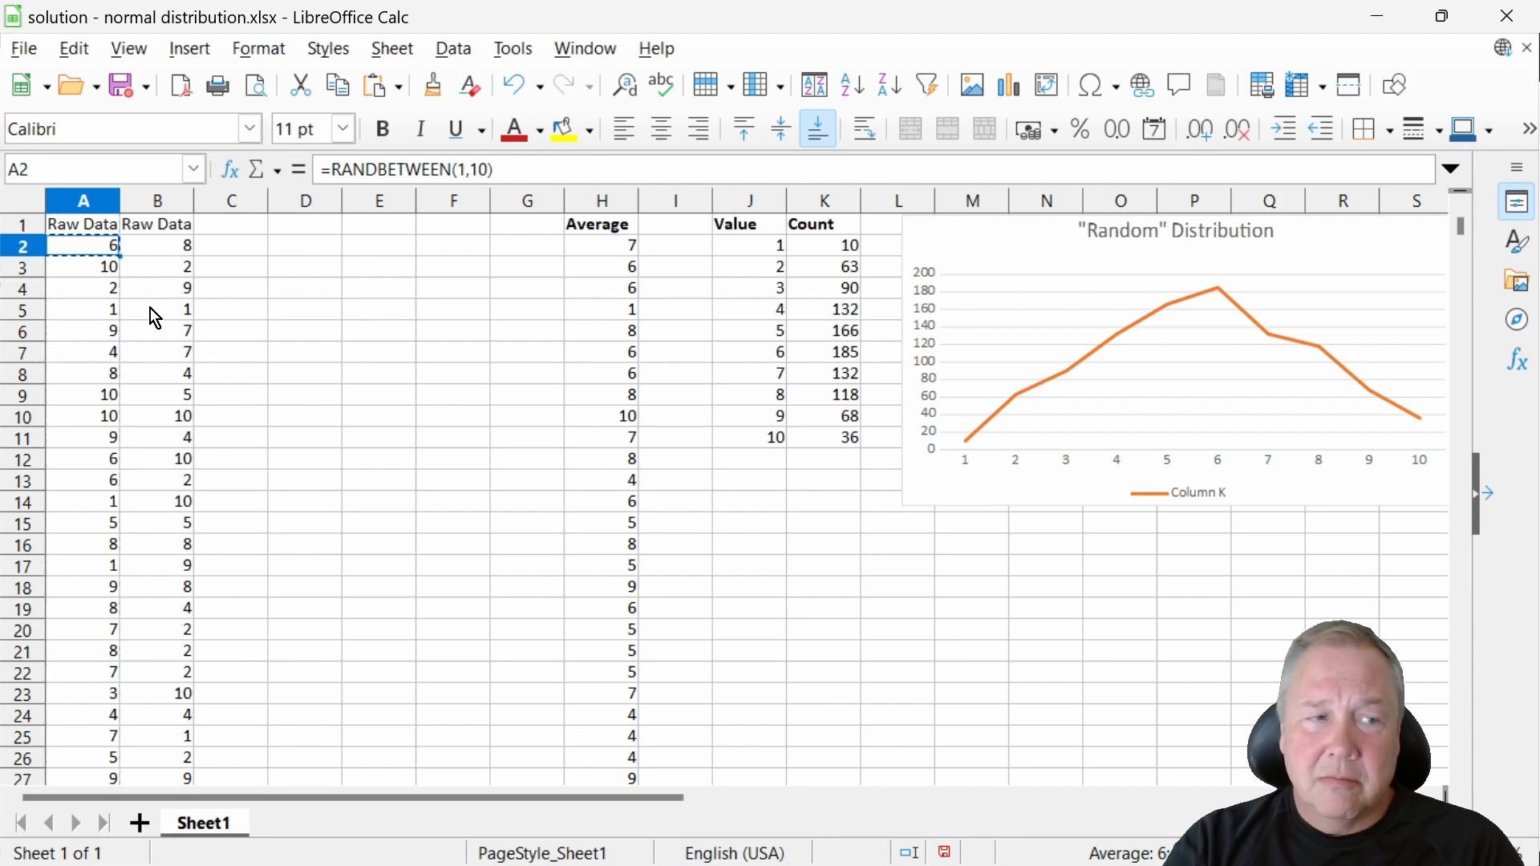
{"action": "key", "text": "ctrl+v"}
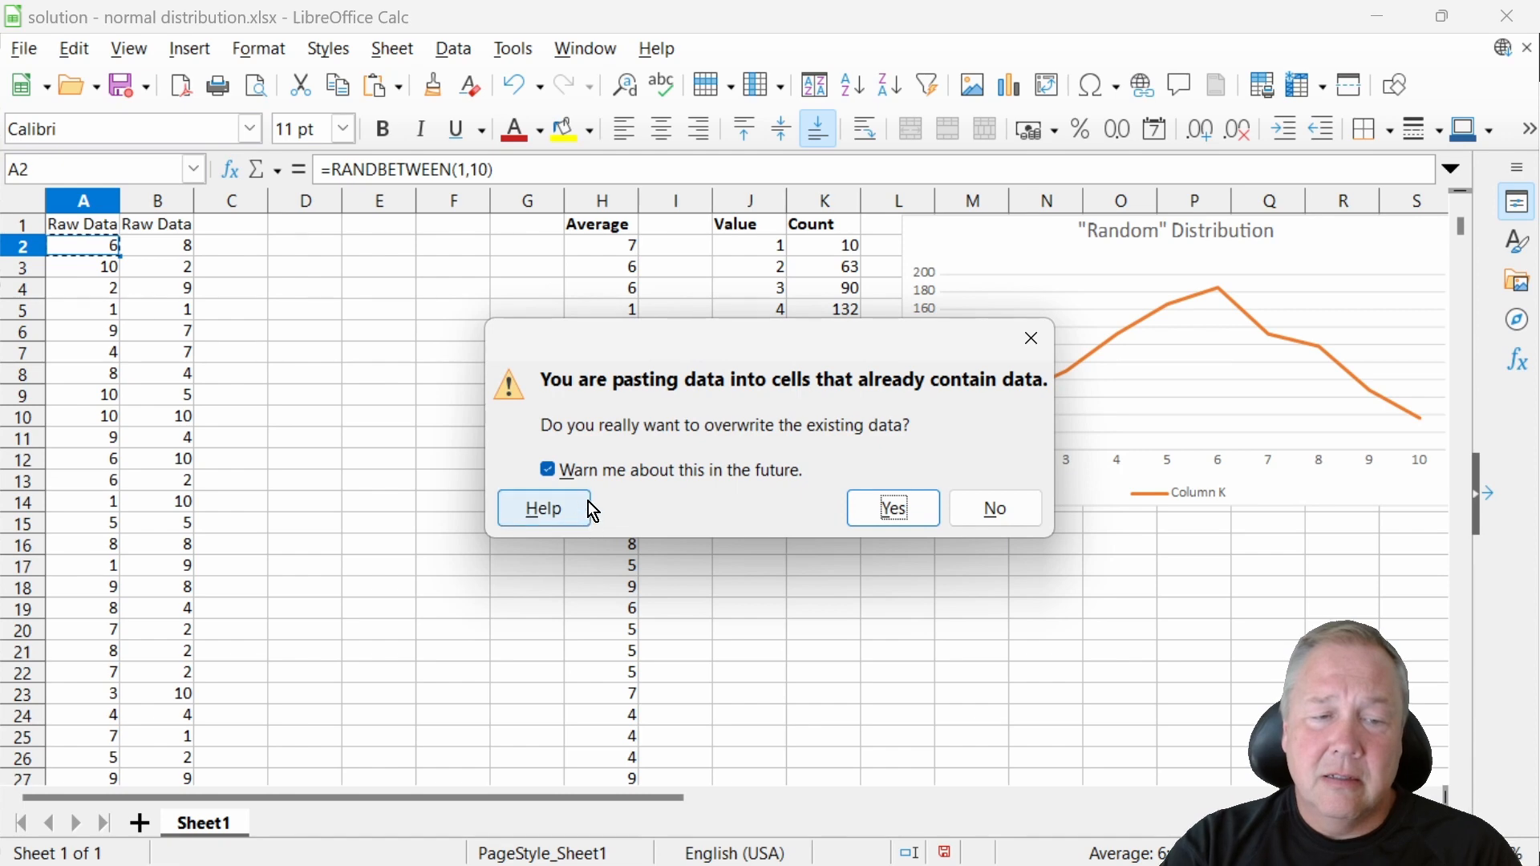
{"action": "left_click", "coordinate": [690, 473]}
{"action": "left_click", "coordinate": [880, 506]}
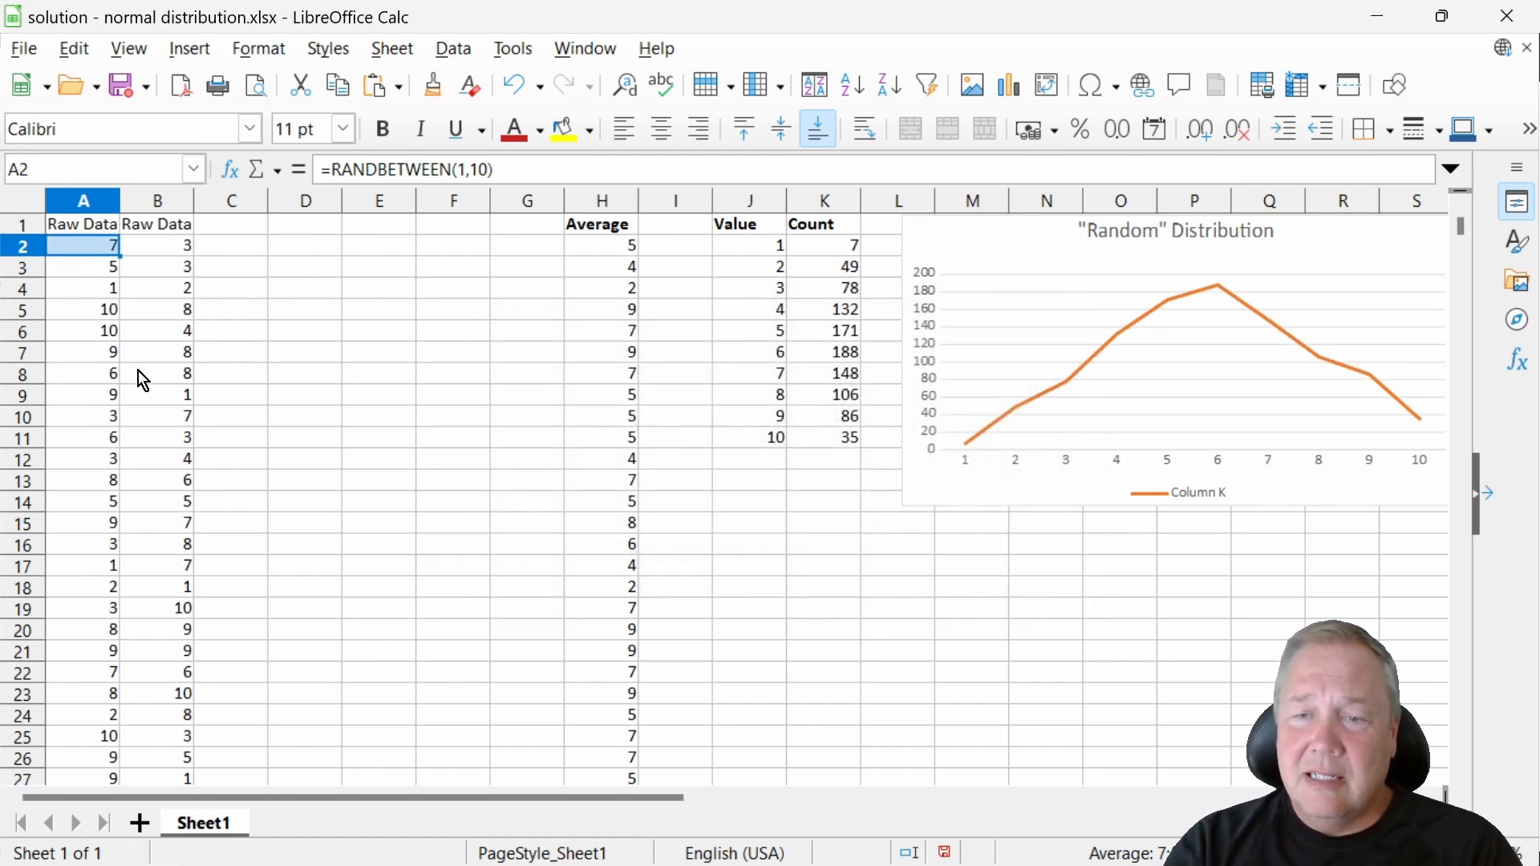
{"action": "key", "text": "F9"}
{"action": "key", "text": "F9"}
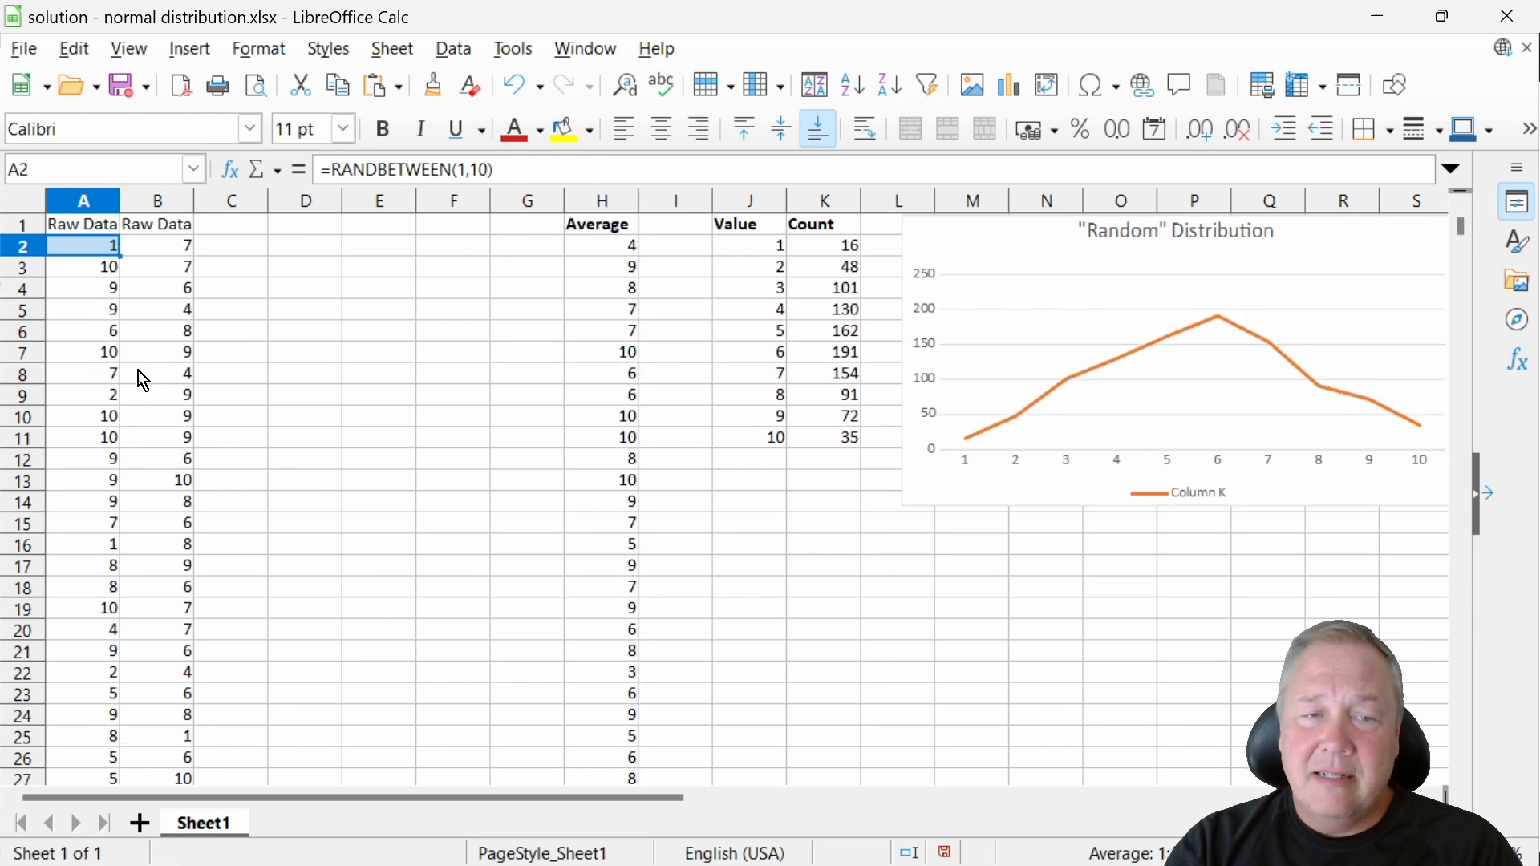
{"action": "key", "text": "F9"}
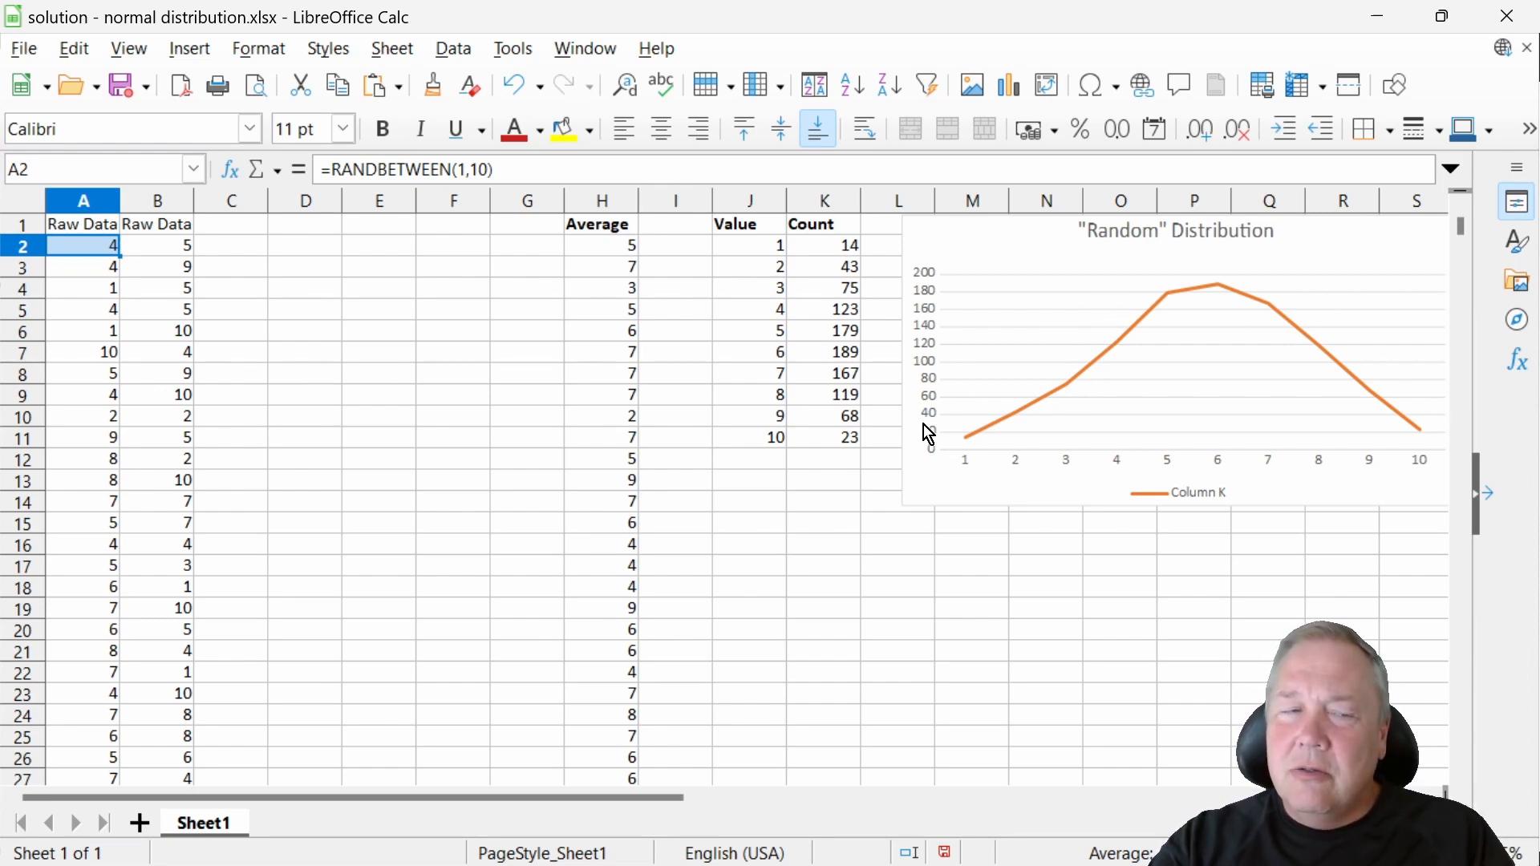
Step: Copy the entire Raw Data column B into columns C, D and E to add three more random data sets
{"action": "key", "text": "ctrl+c"}
{"action": "left_click", "coordinate": [158, 201]}
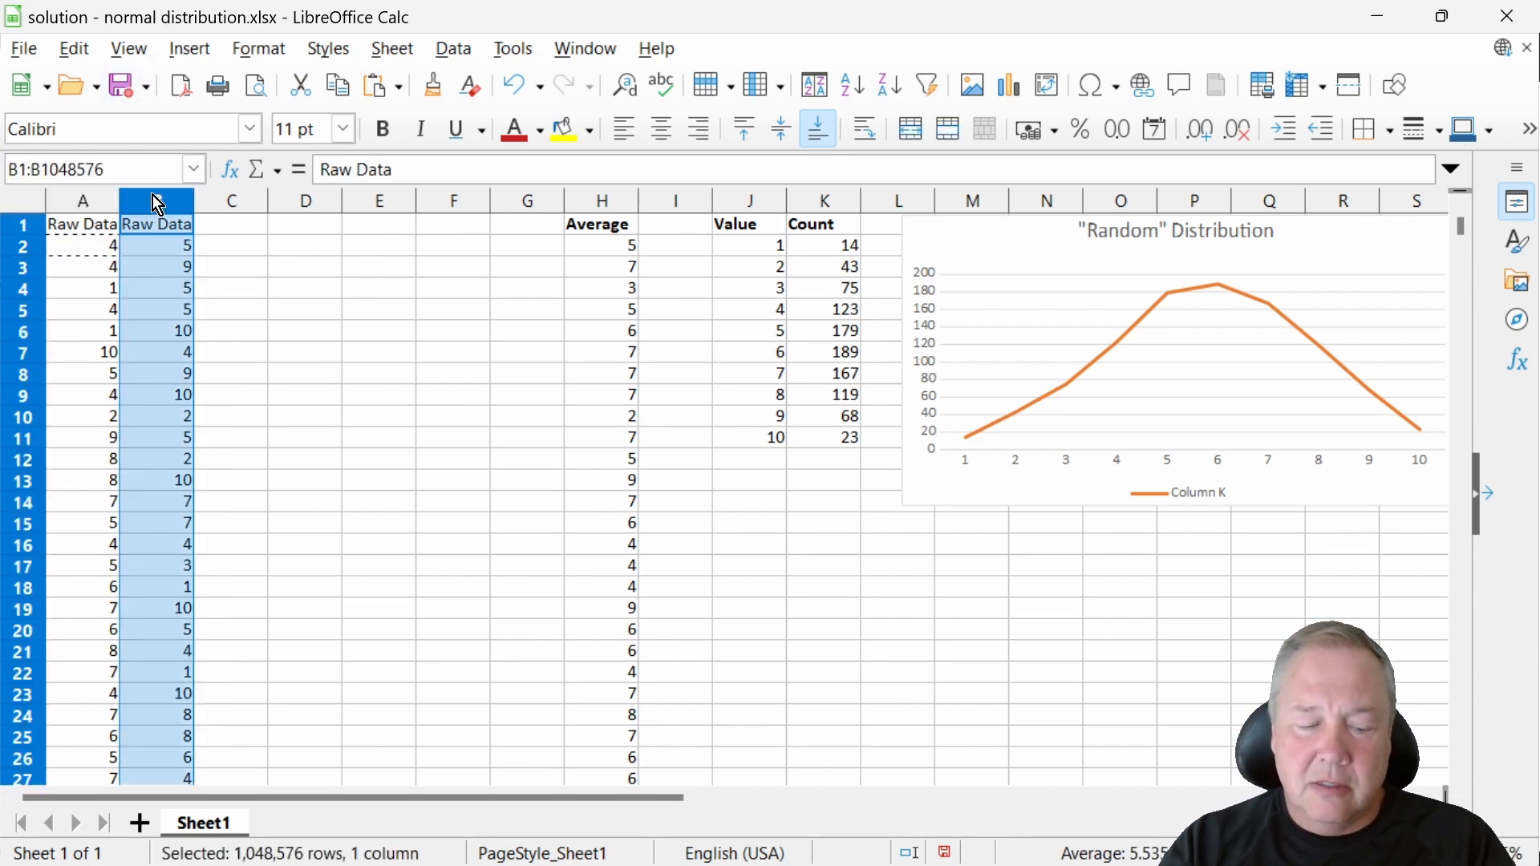
{"action": "key", "text": "ctrl+c"}
{"action": "key", "text": "Right"}
{"action": "key", "text": "ctrl+v"}
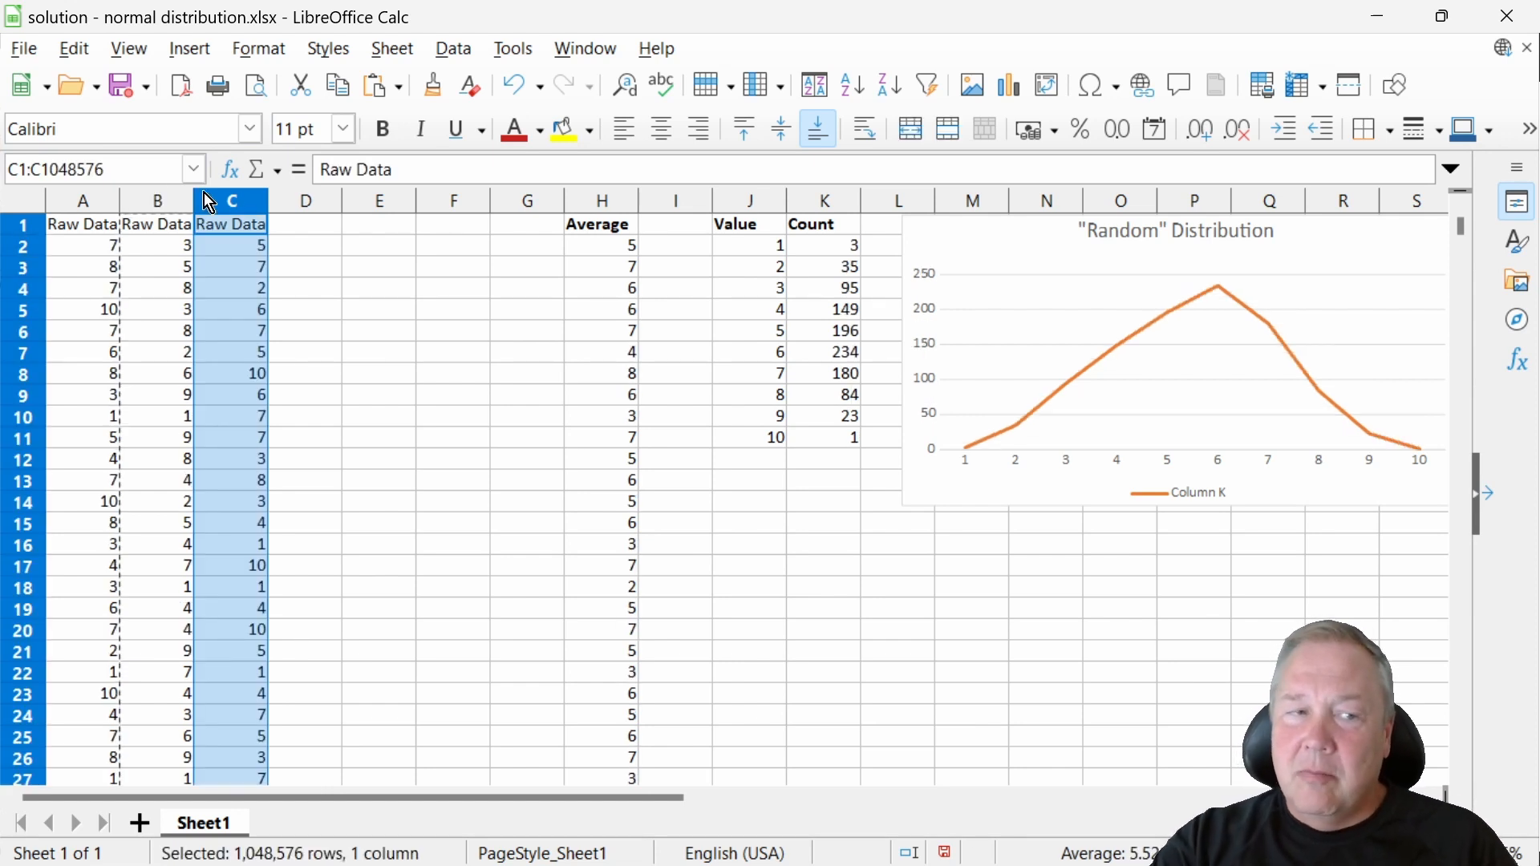
{"action": "left_click", "coordinate": [294, 200]}
{"action": "key", "text": "ctrl+v"}
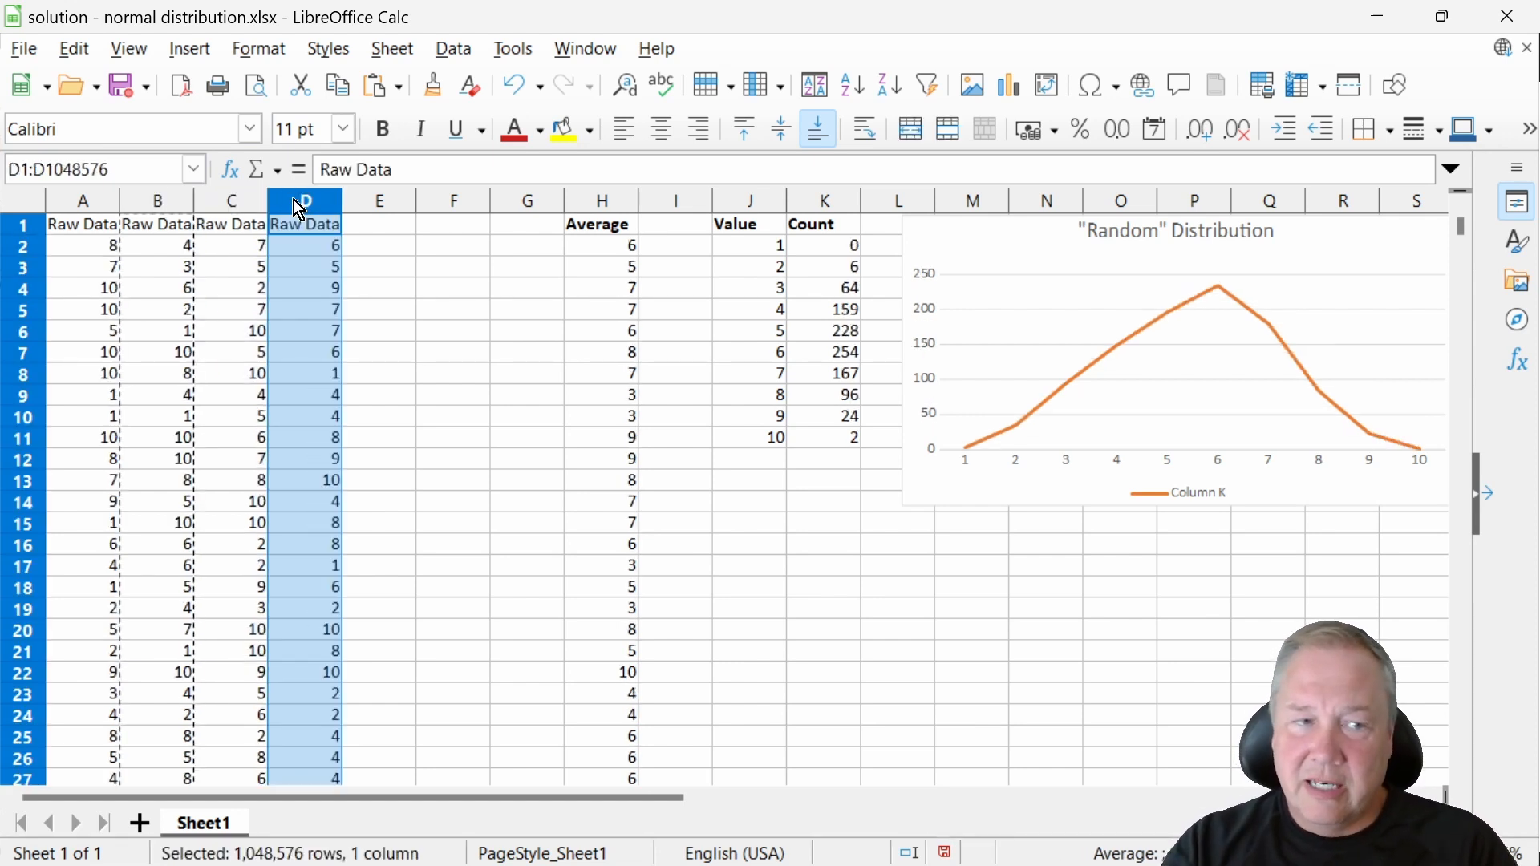
{"action": "key", "text": "Right"}
{"action": "key", "text": "ctrl+v"}
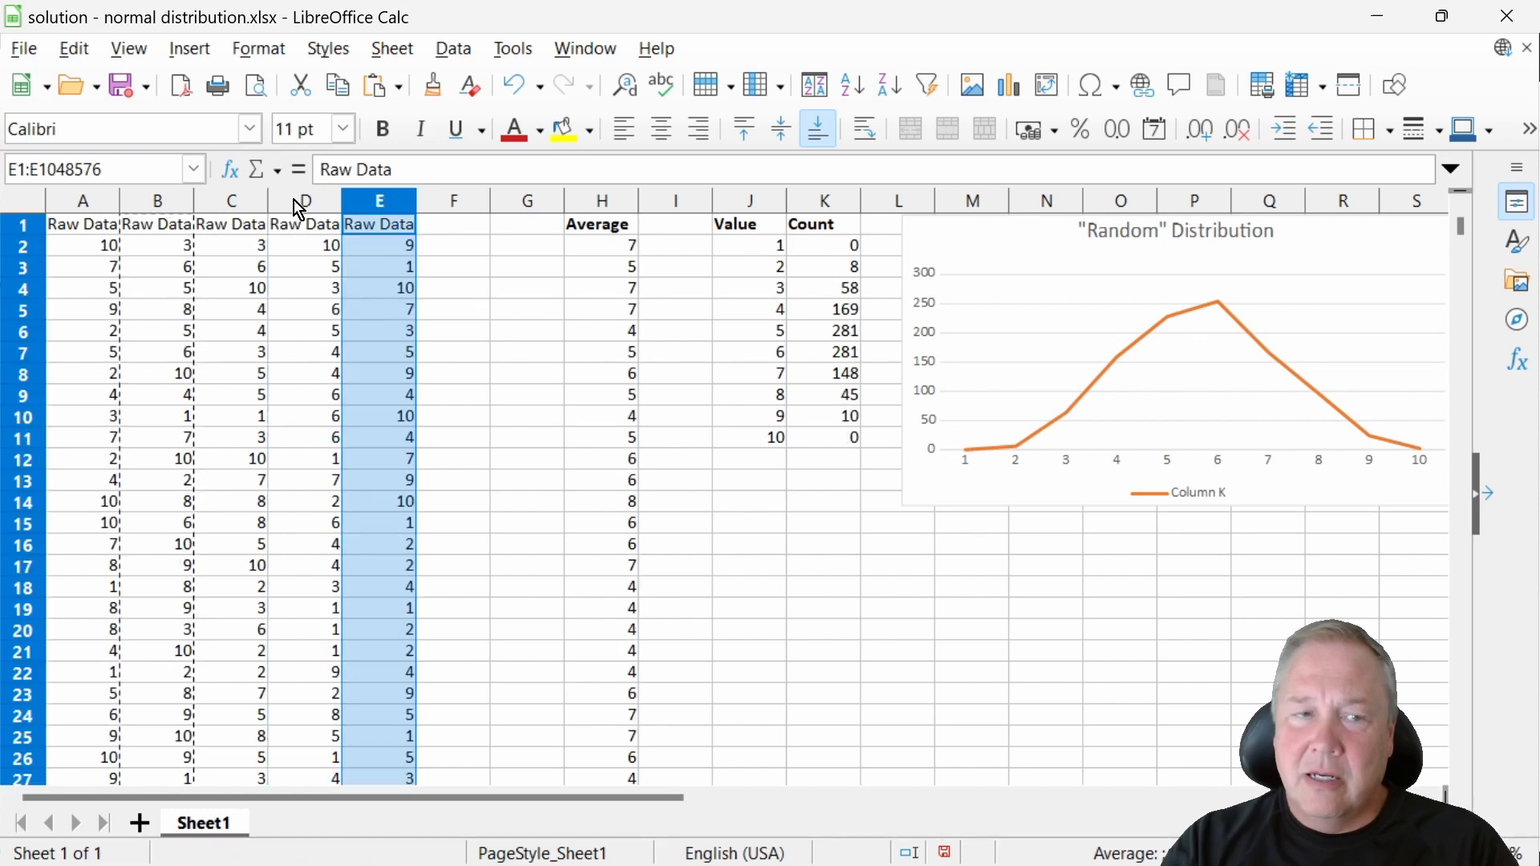
Step: Paste the copied Raw Data column into columns F and G to add two more random data sets
{"action": "key", "text": "Right"}
{"action": "key", "text": "ctrl+v"}
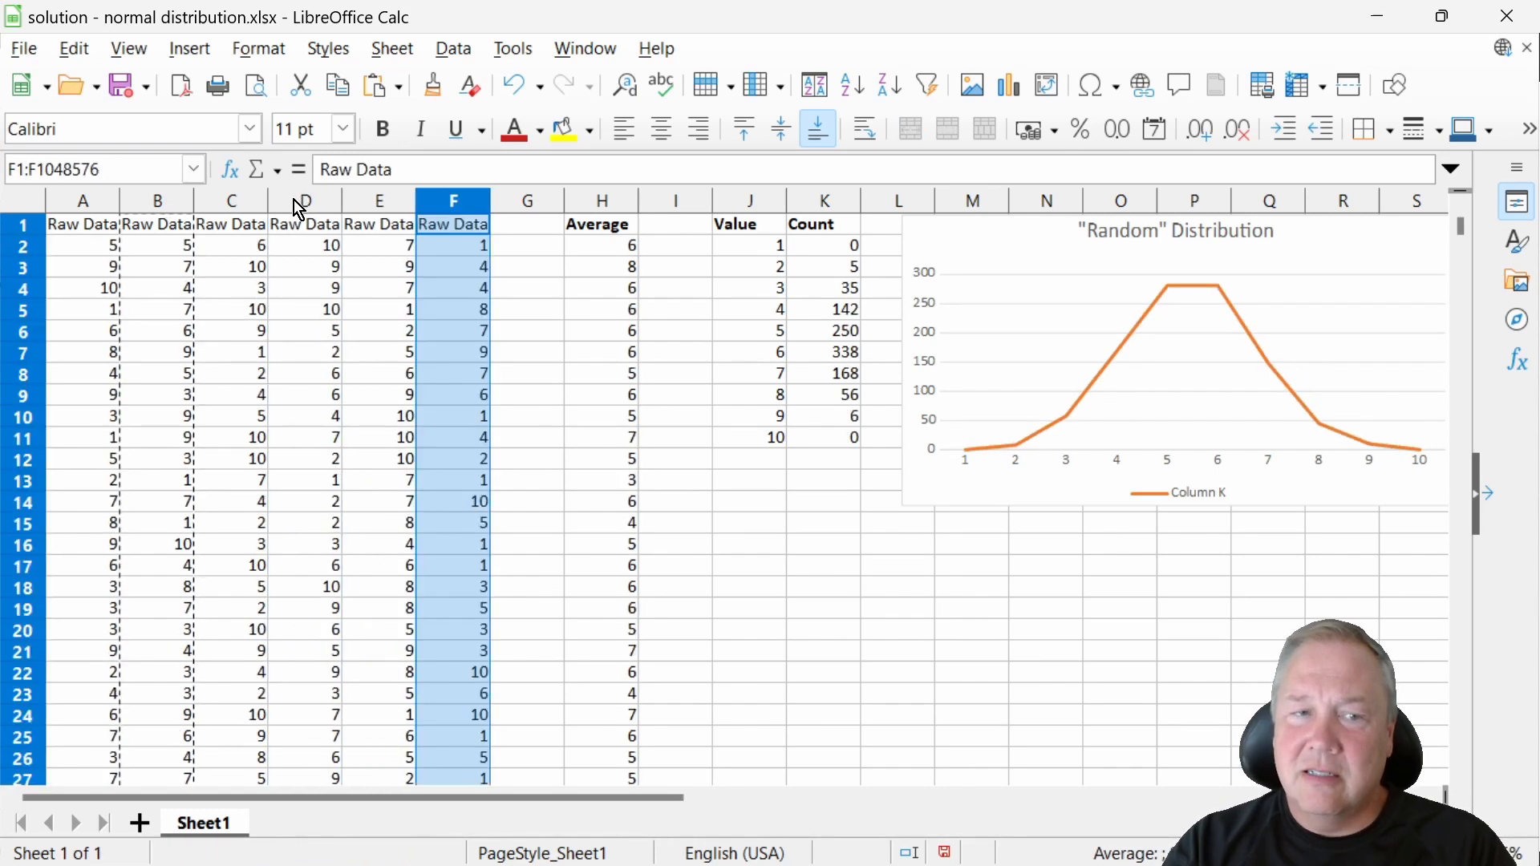
{"action": "key", "text": "Right"}
{"action": "key", "text": "ctrl+v"}
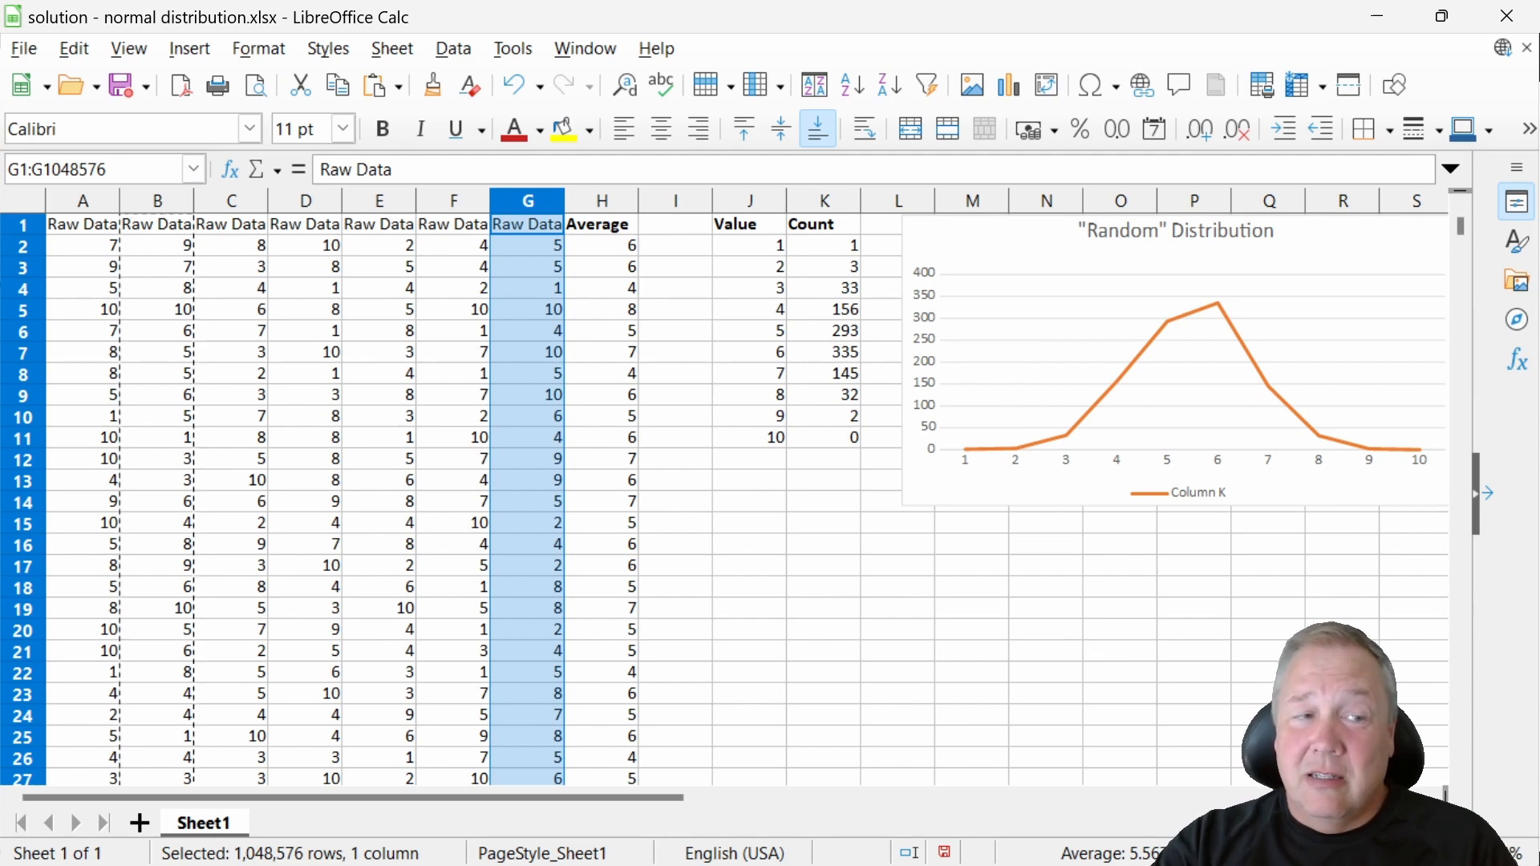
Step: Copy the random number formula in A2 onto itself, then recalculate the random data five more times
{"action": "left_click", "coordinate": [98, 243]}
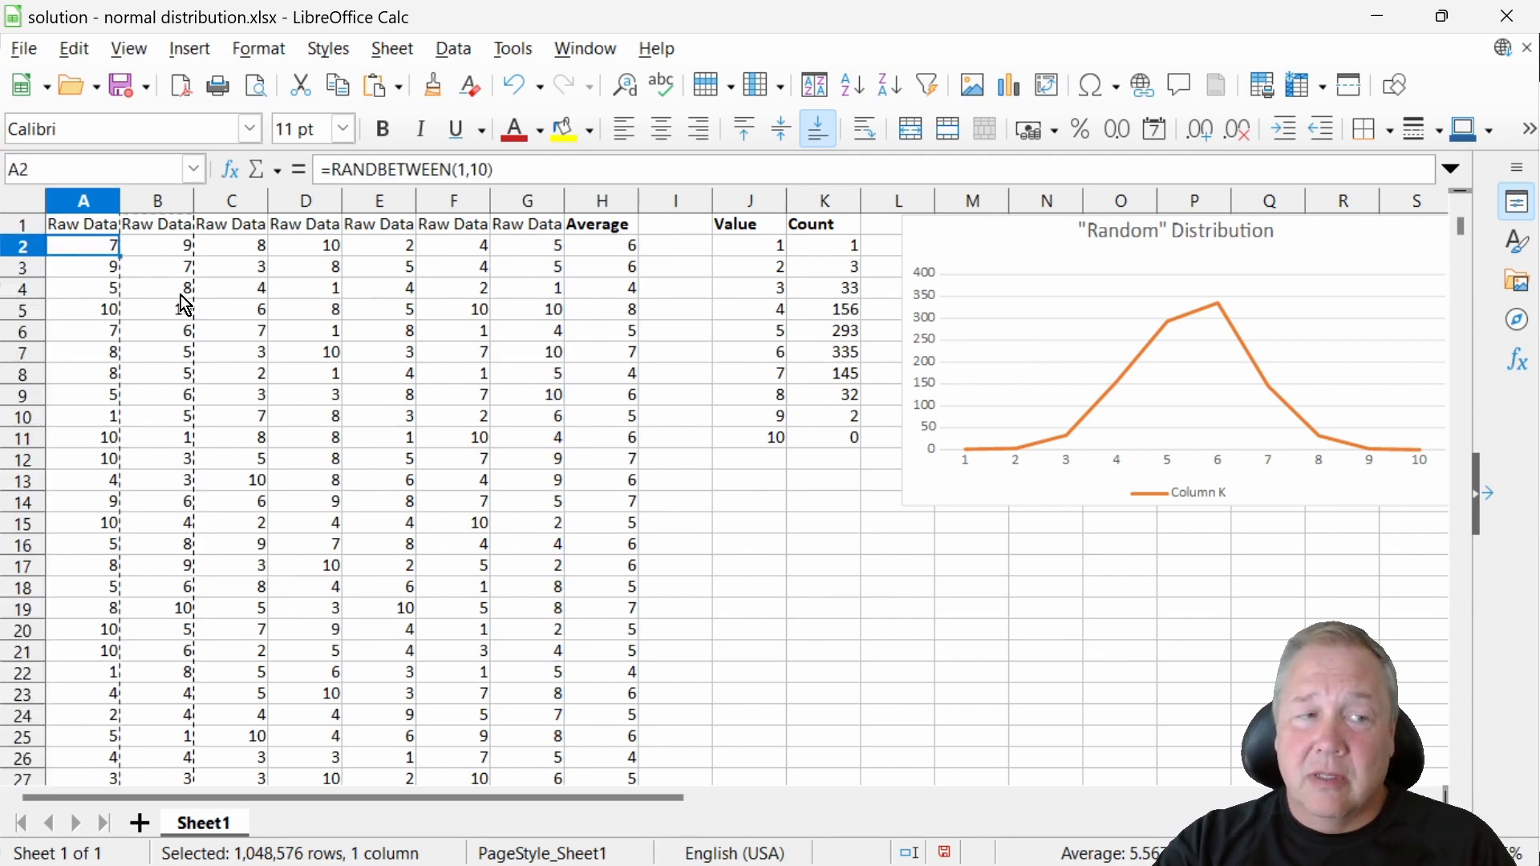
{"action": "key", "text": "ctrl+c"}
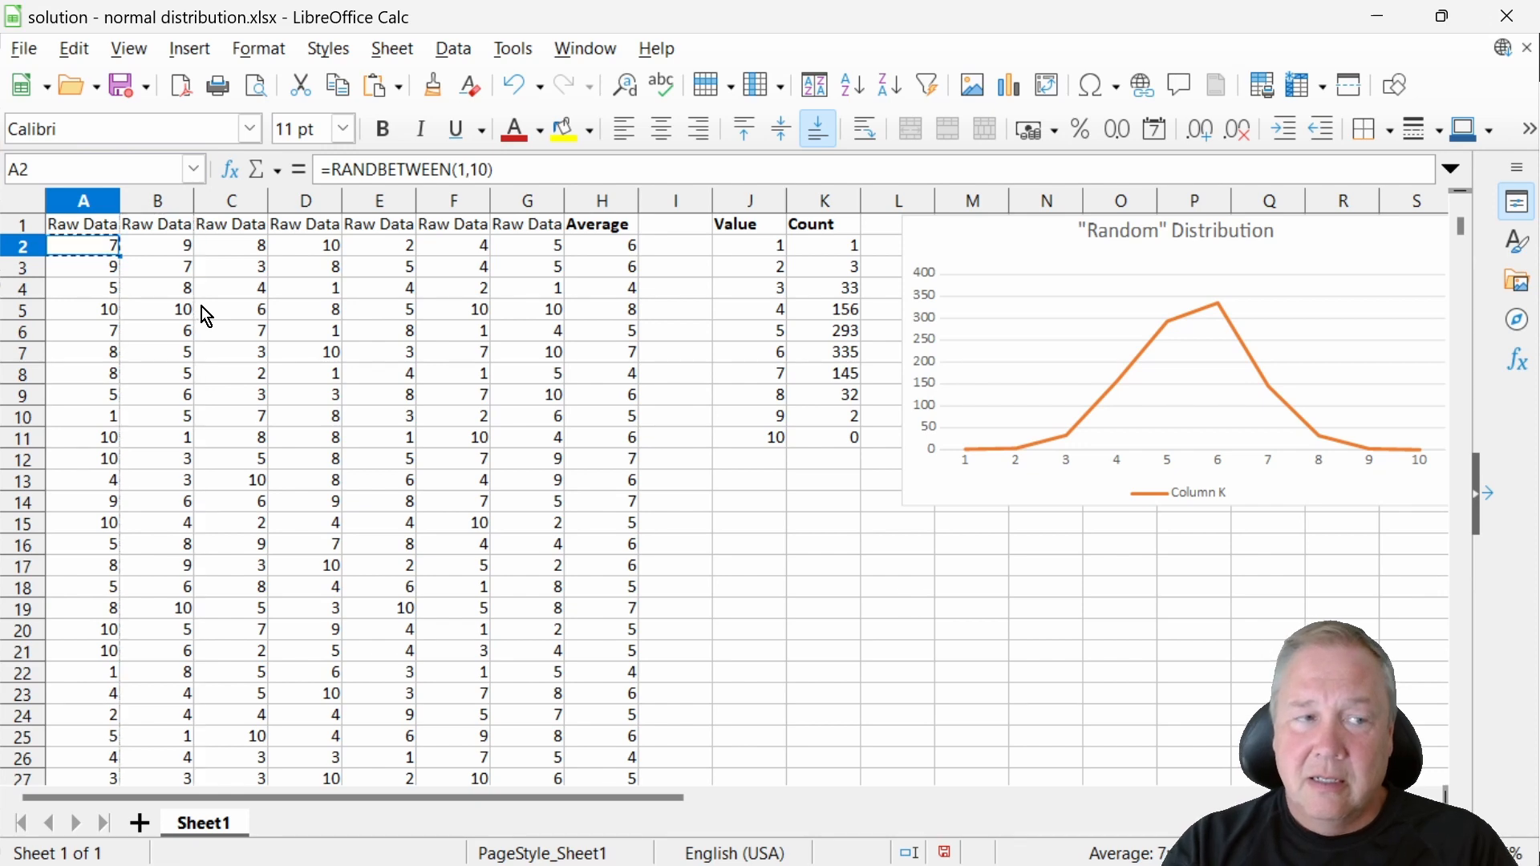
{"action": "key", "text": "ctrl+v"}
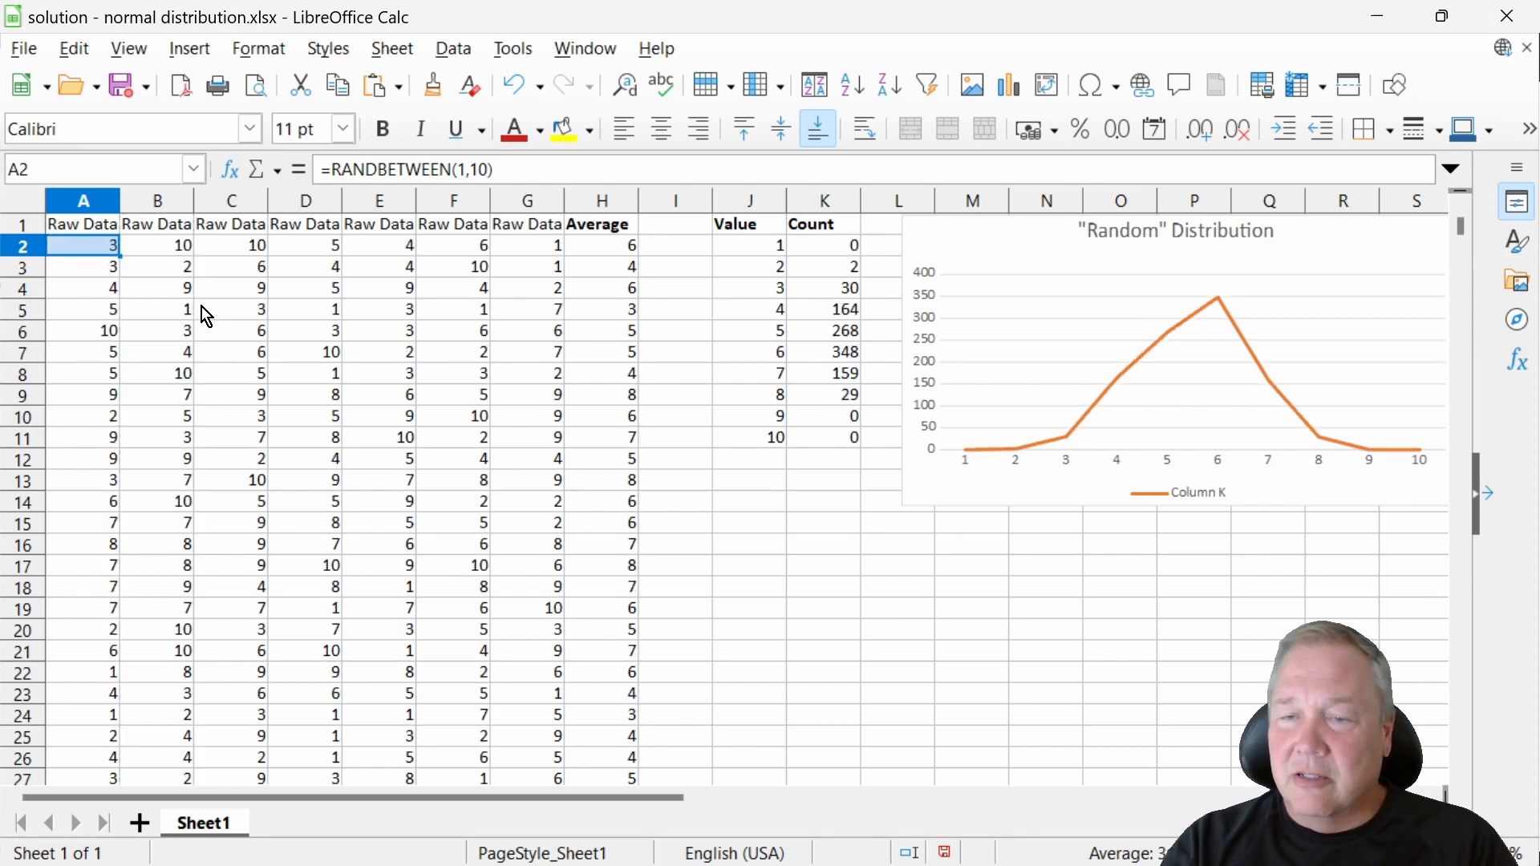
{"action": "key", "text": "F9"}
{"action": "key", "text": "F9"}
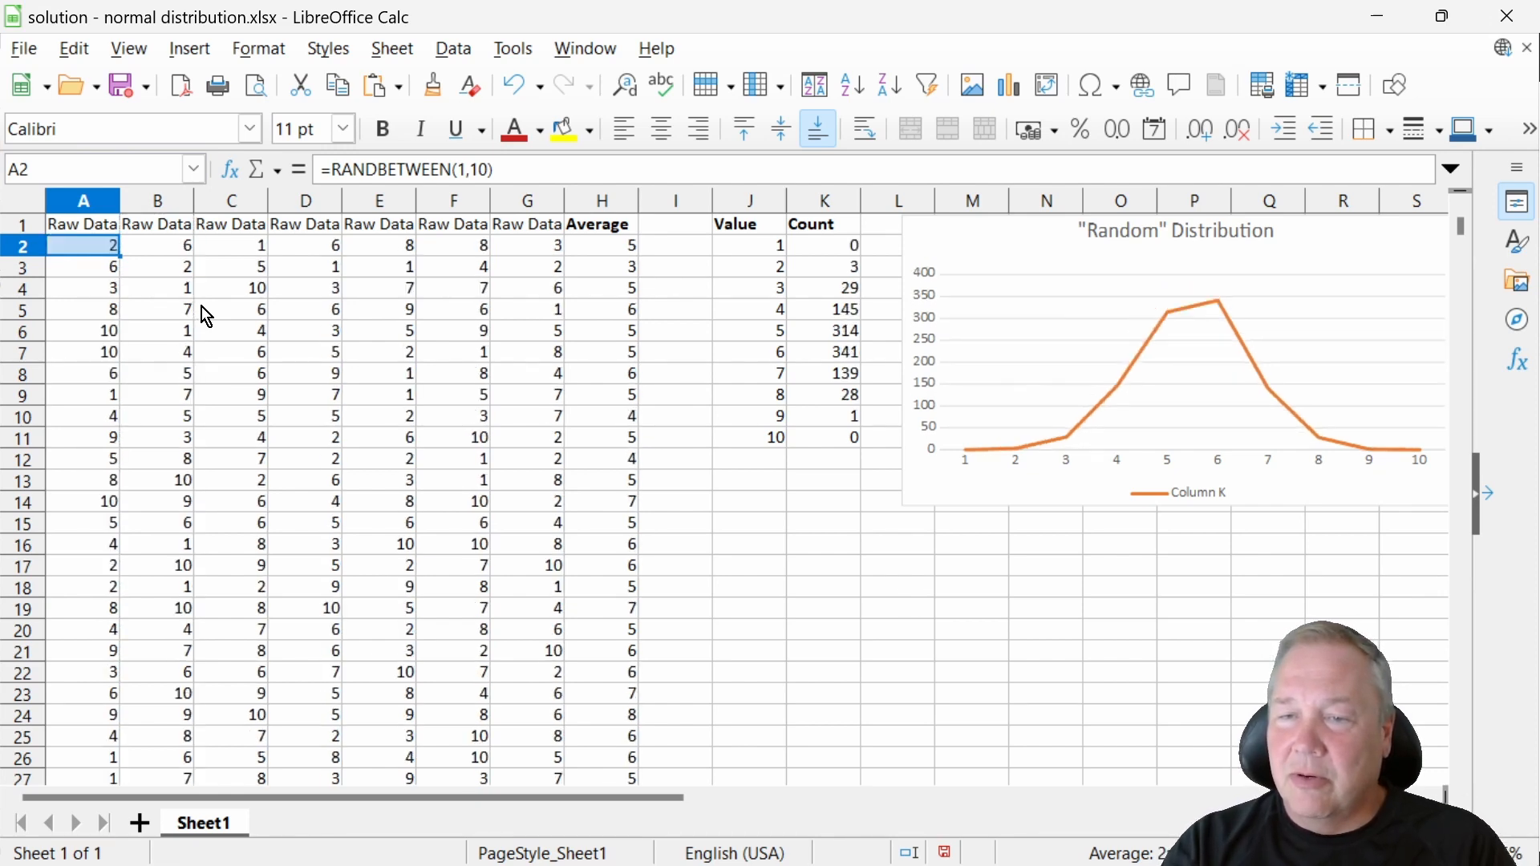
{"action": "key", "text": "F9"}
{"action": "key", "text": "F9"}
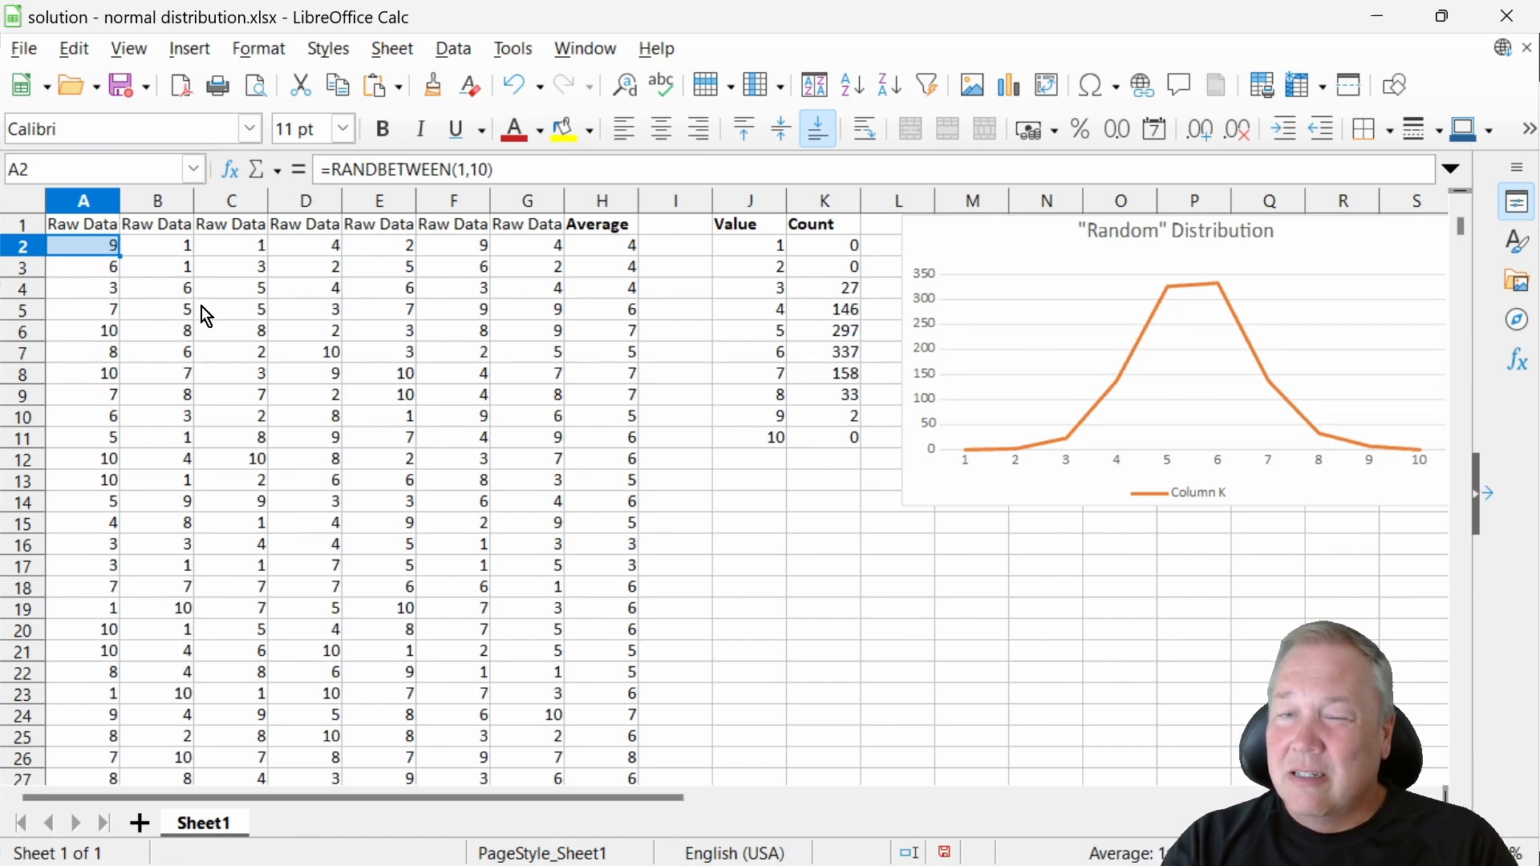
{"action": "key", "text": "F9"}
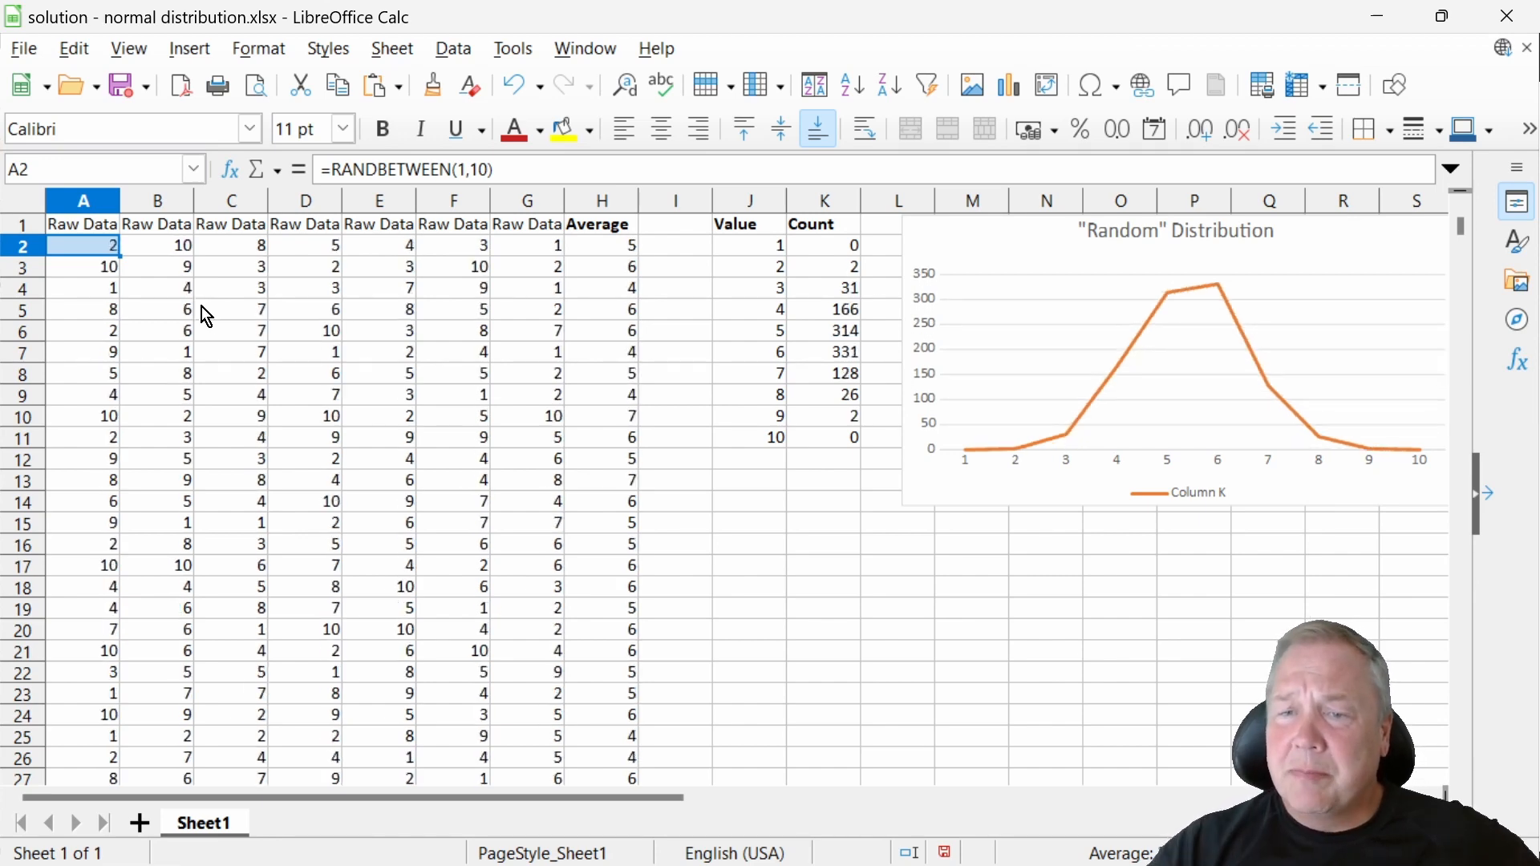